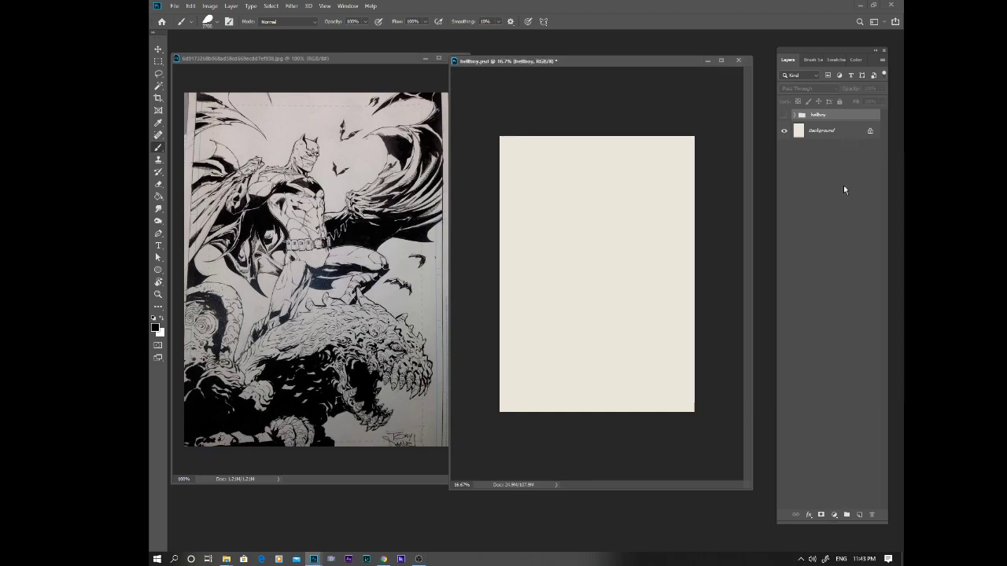
Add a new layer directly above the Background in hellboy.psd and reduce the brush size
left_click(849, 135)
left_click(859, 514)
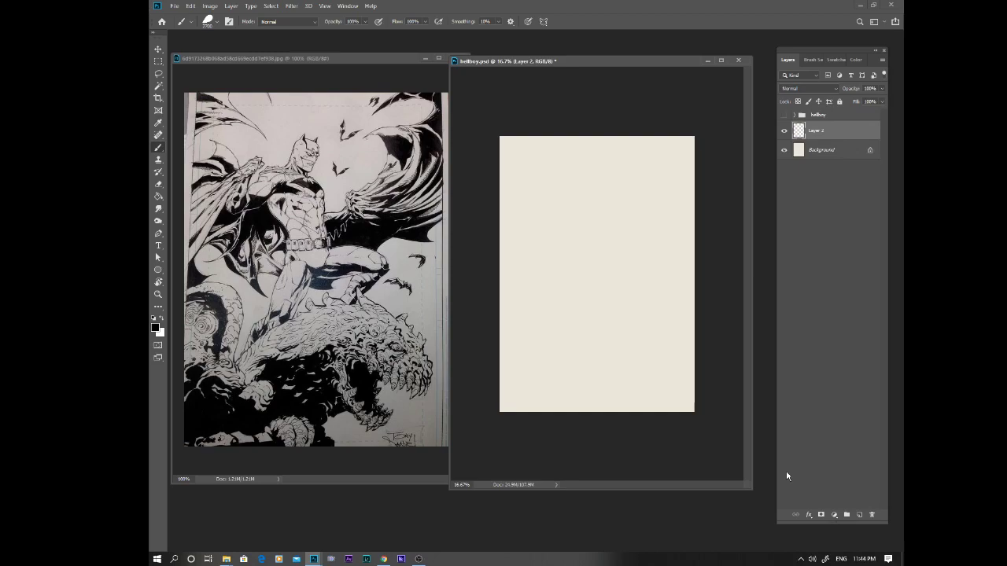
left_click_drag(503, 283, 551, 259)
key("ctrl+z")
mouse_move(504, 322)
left_mouse_down()
mouse_move(629, 173)
mouse_move(503, 326)
left_mouse_up()
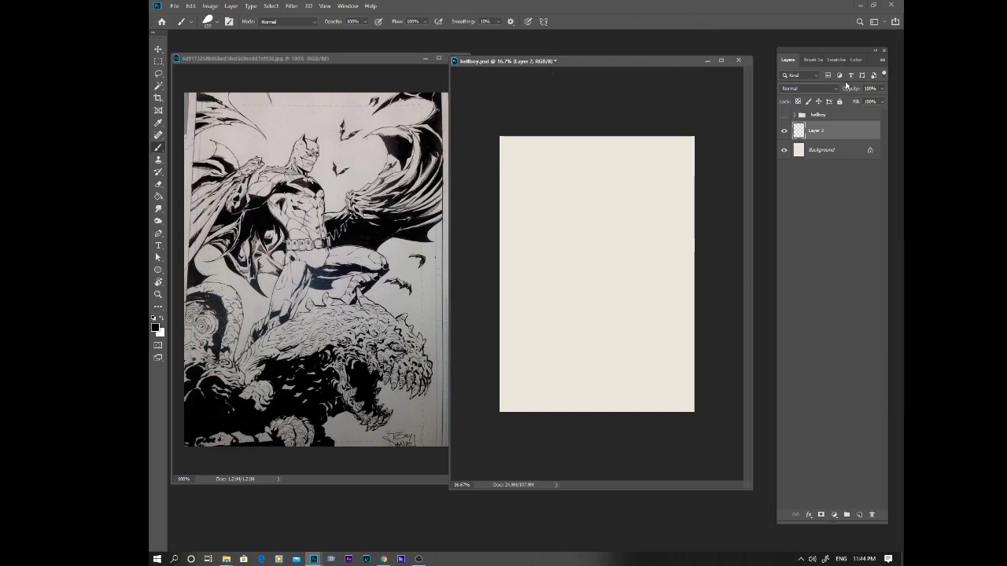
Set the foreground colour to a medium blue swatch and return to the layer list
left_click(836, 60)
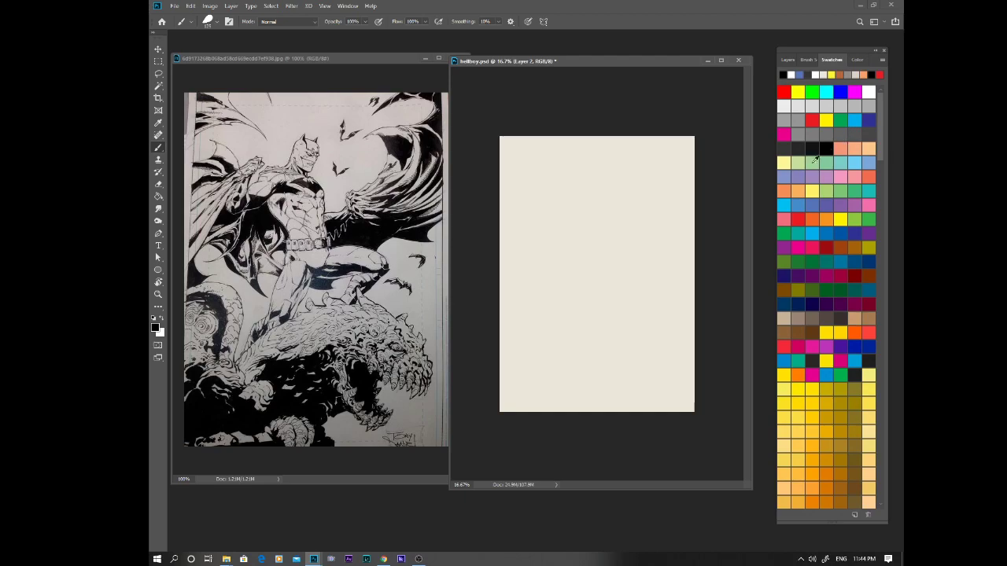
left_click(817, 199)
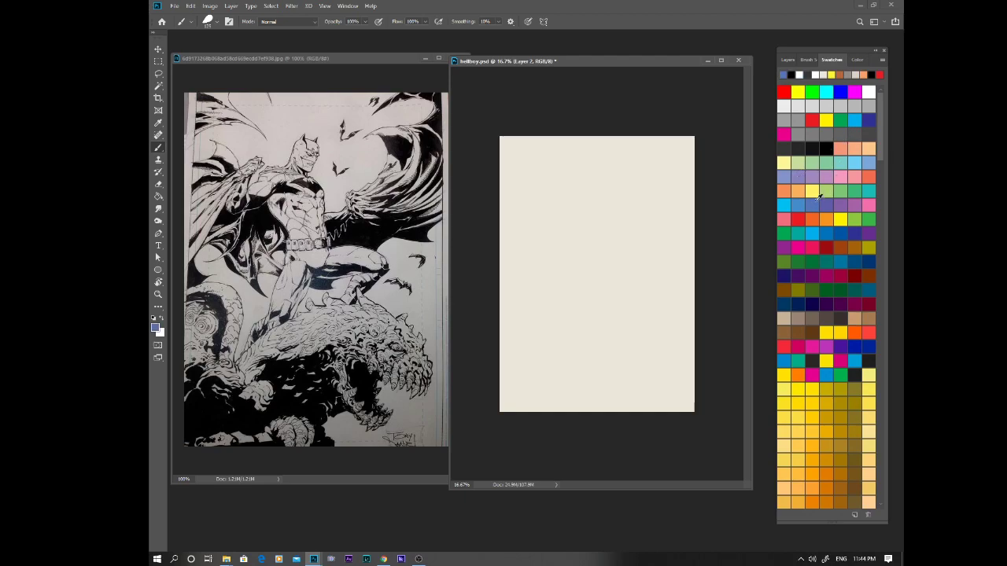
left_click(789, 60)
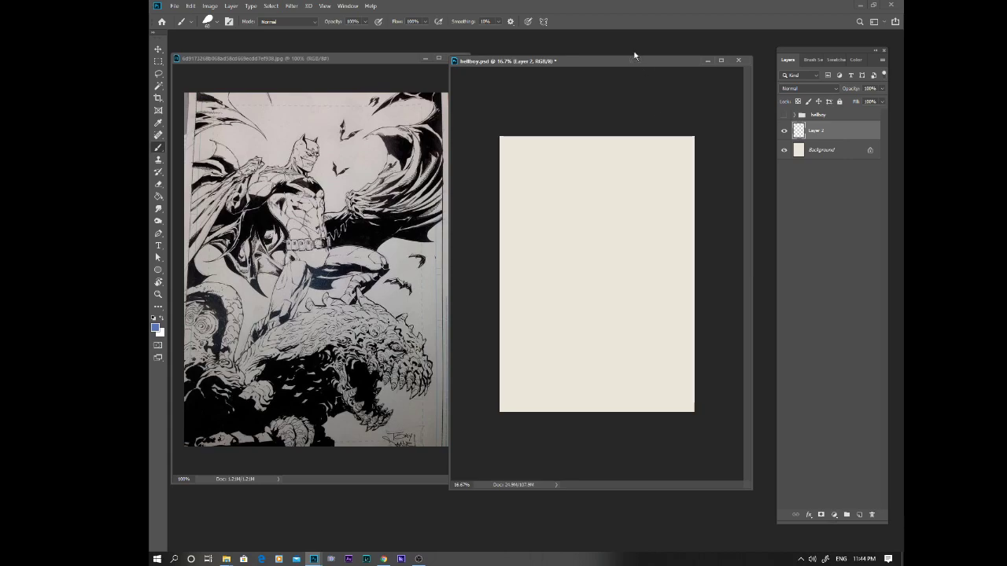
Zoom the blank canvas to 25%, enlarge its window to show the whole page, and place it beside the Batman reference
key("ctrl+plus")
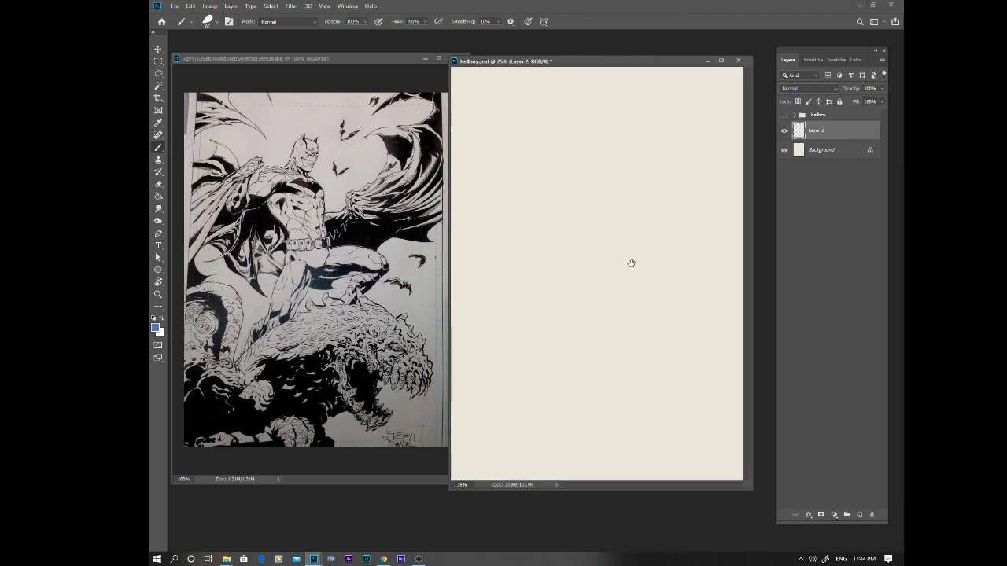
key("ctrl+minus")
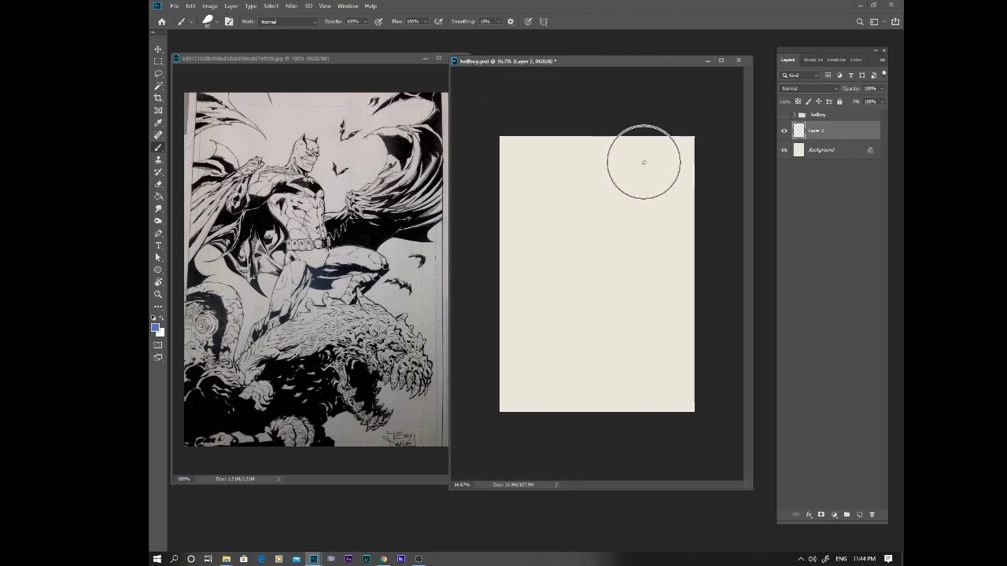
key("ctrl+plus")
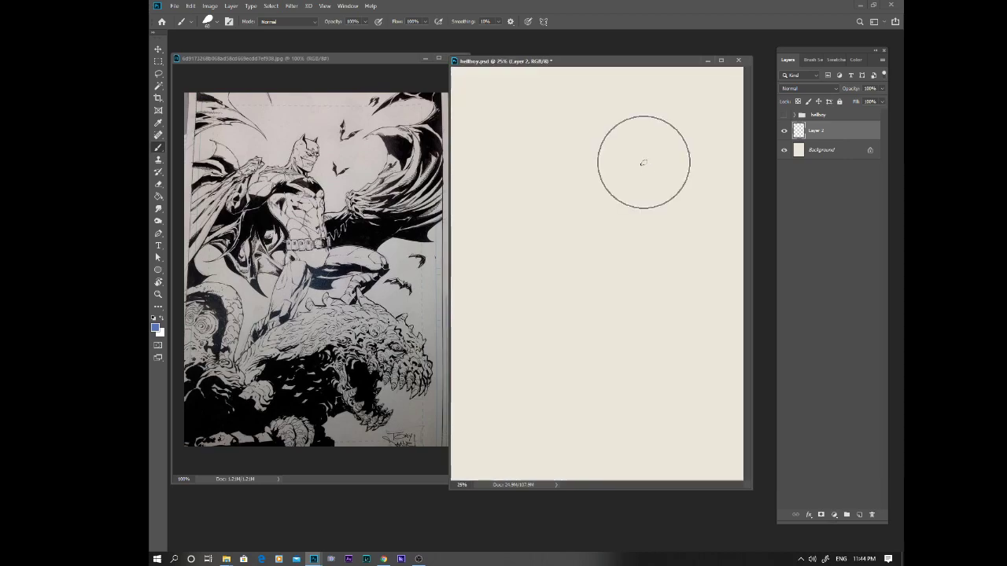
left_click_drag(620, 61, 592, 63)
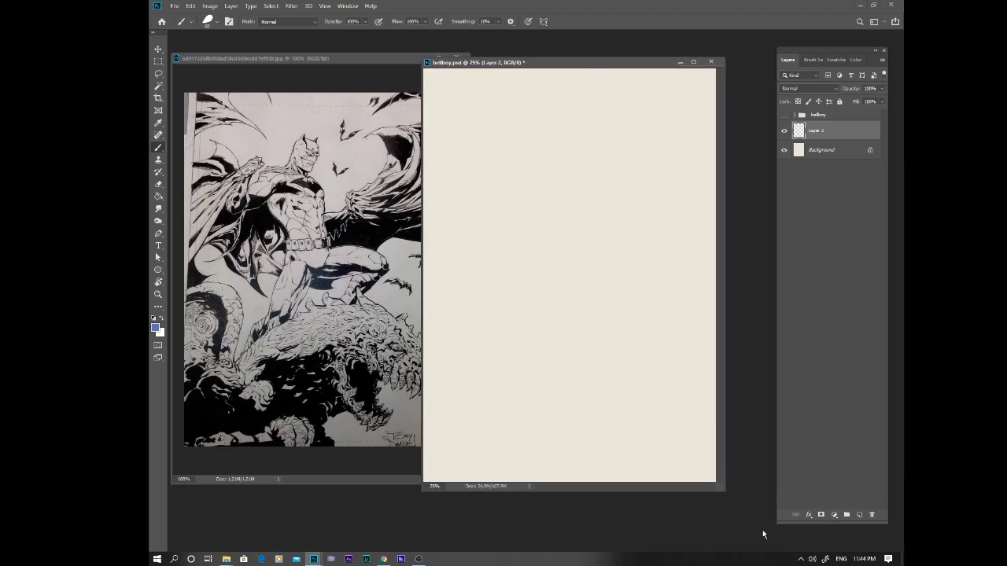
left_click_drag(720, 486, 760, 528)
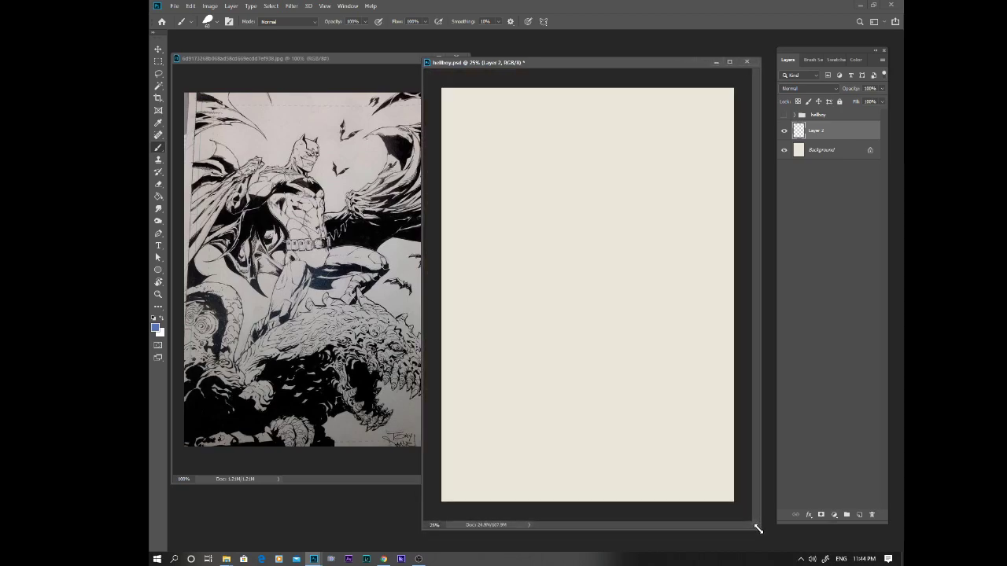
left_click_drag(608, 63, 627, 56)
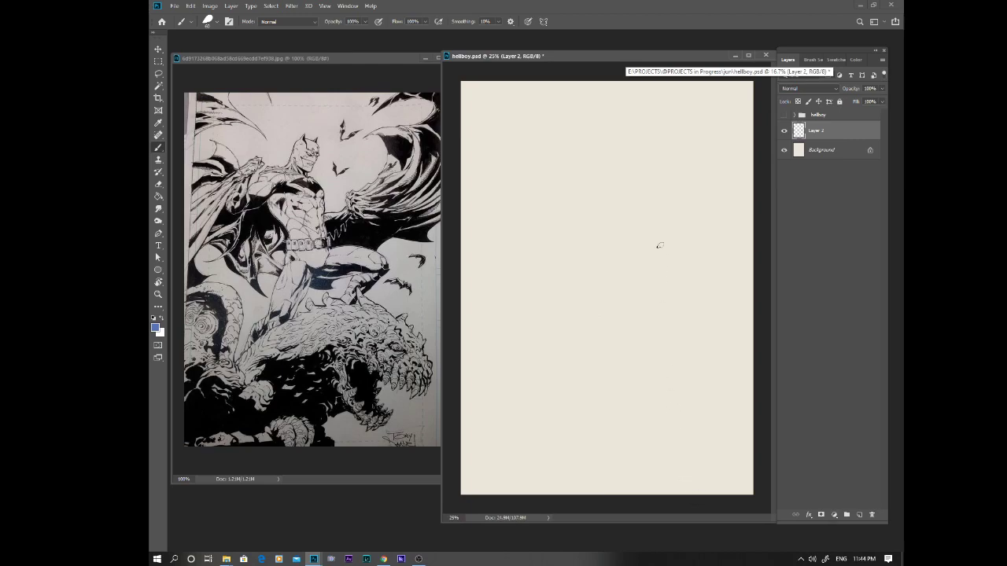
Reduce the brush size, add a new layer above the Background of the Batman reference, and make it active
left_click(395, 54)
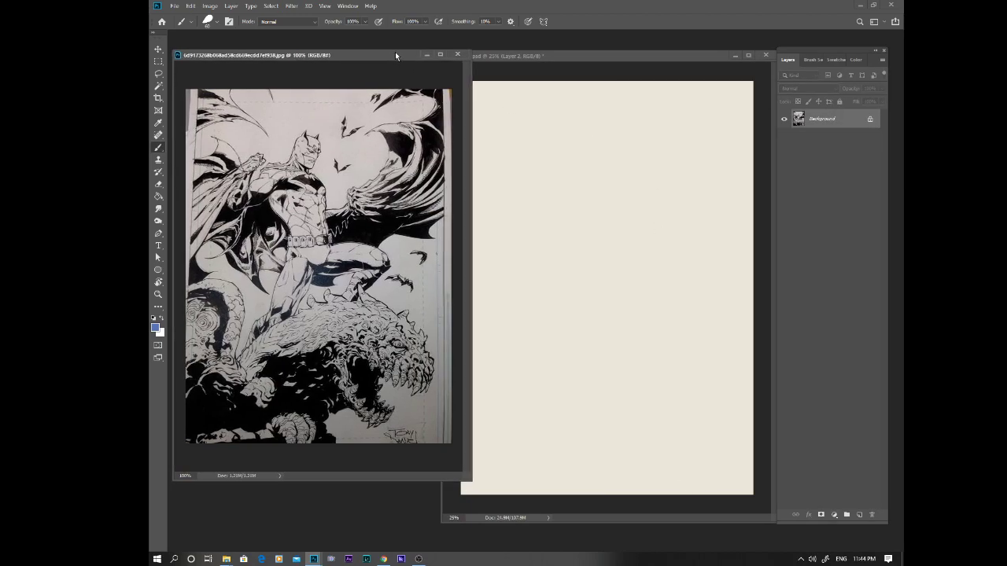
left_click(632, 69)
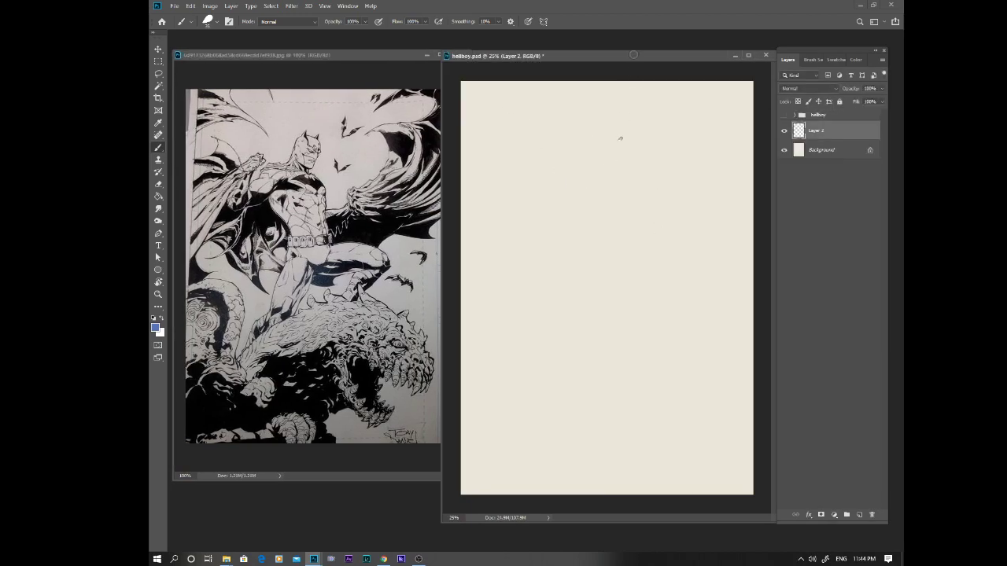
key("[")
left_click(382, 55)
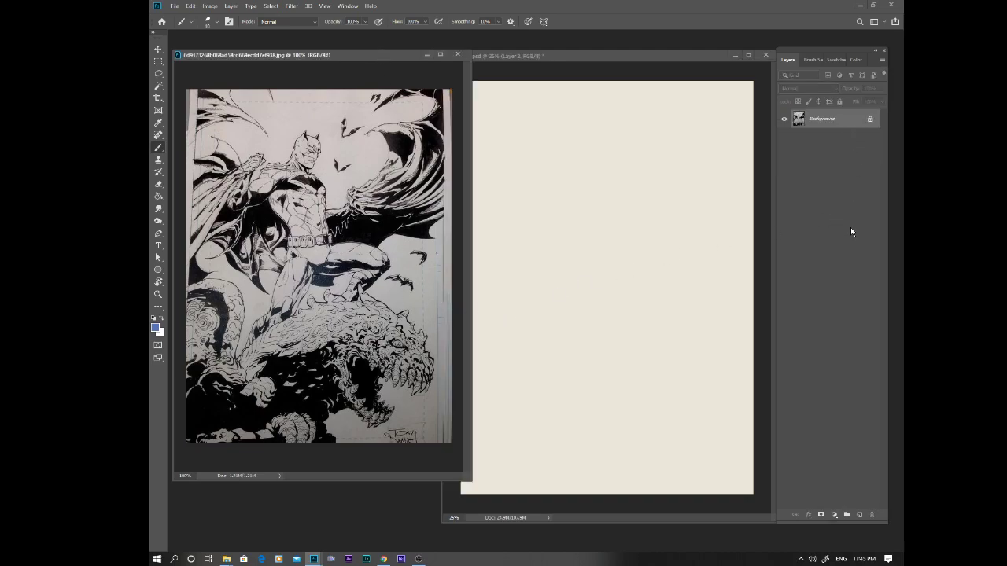
left_click(859, 515)
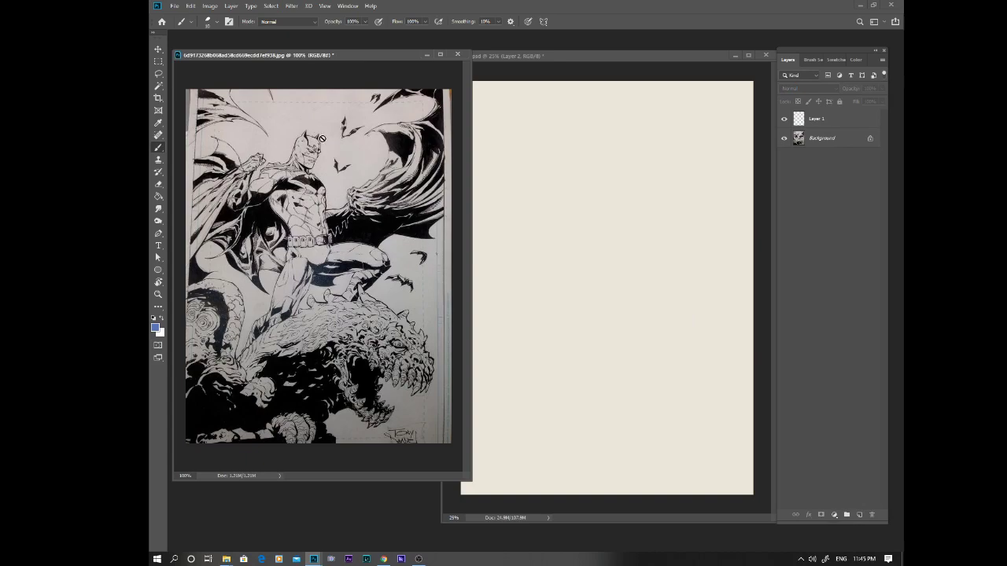
left_click(828, 121)
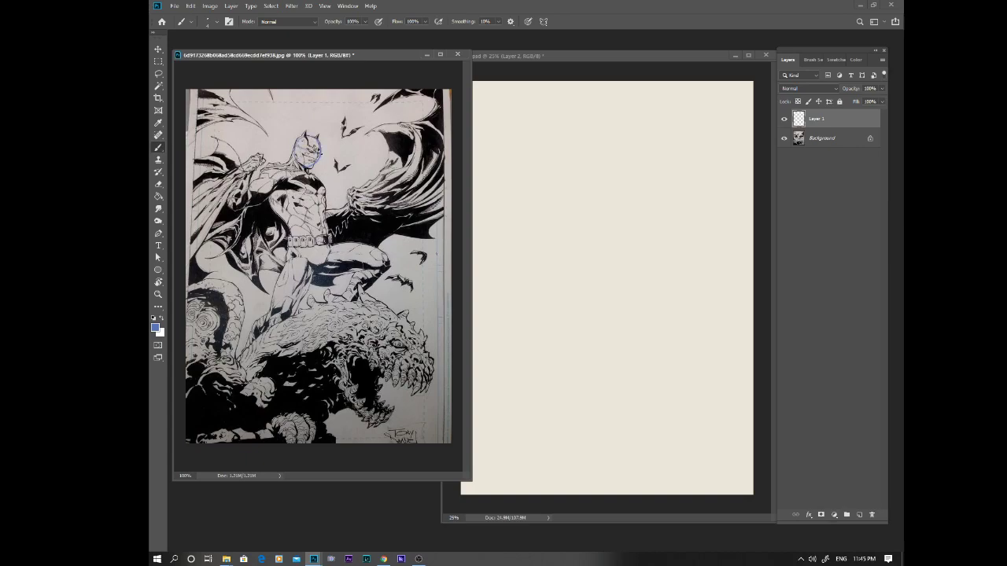
Outline Batman's head with guidelines and draw a vertical scale beside the figure, ticked at each head height down to the knee
left_click_drag(315, 137, 317, 149)
left_click_drag(345, 136, 355, 136)
mouse_move(343, 137)
left_mouse_down()
mouse_move(343, 166)
mouse_move(343, 138)
left_mouse_up()
left_click_drag(340, 232, 353, 232)
left_click_drag(344, 186, 346, 228)
left_click_drag(347, 246, 347, 271)
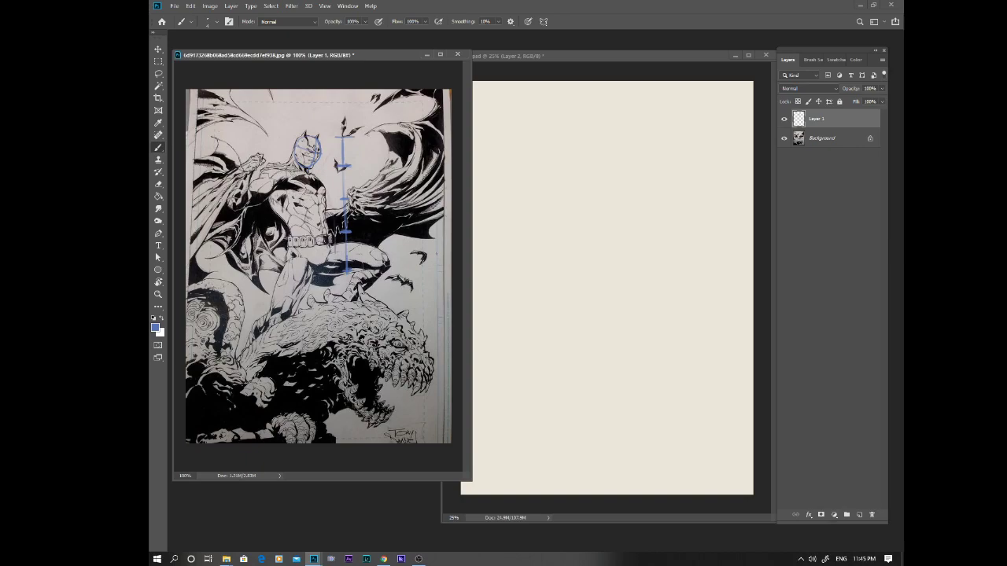
Number the head-height segments 1 to 4 beside the scale on the reference
left_click_drag(362, 142, 362, 154)
left_click_drag(369, 241, 373, 259)
left_click_drag(386, 54, 383, 52)
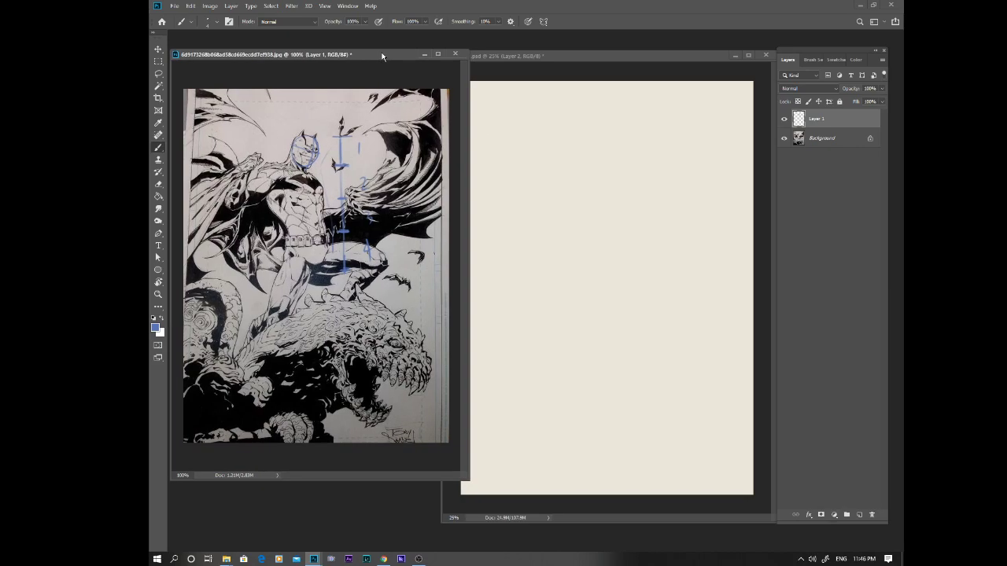
Switch to File Explorer, look over the reference files in the jun folder, and return to the blank canvas
left_click(598, 60)
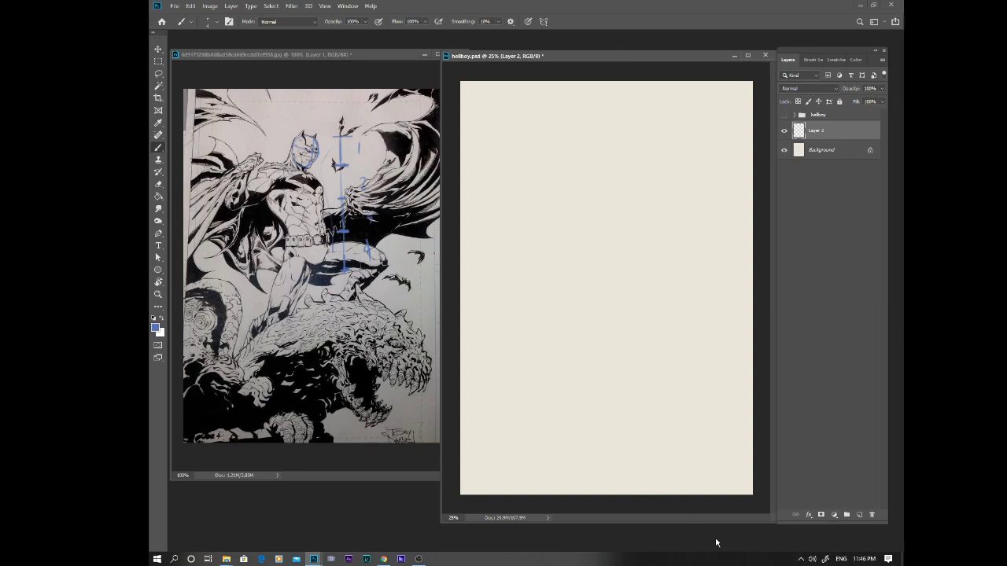
left_click(228, 560)
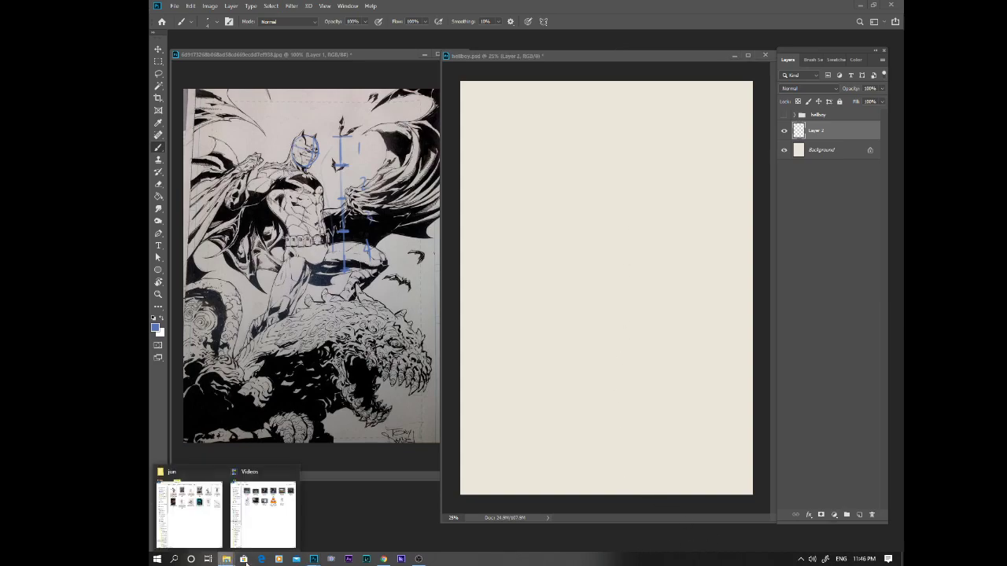
left_click(208, 531)
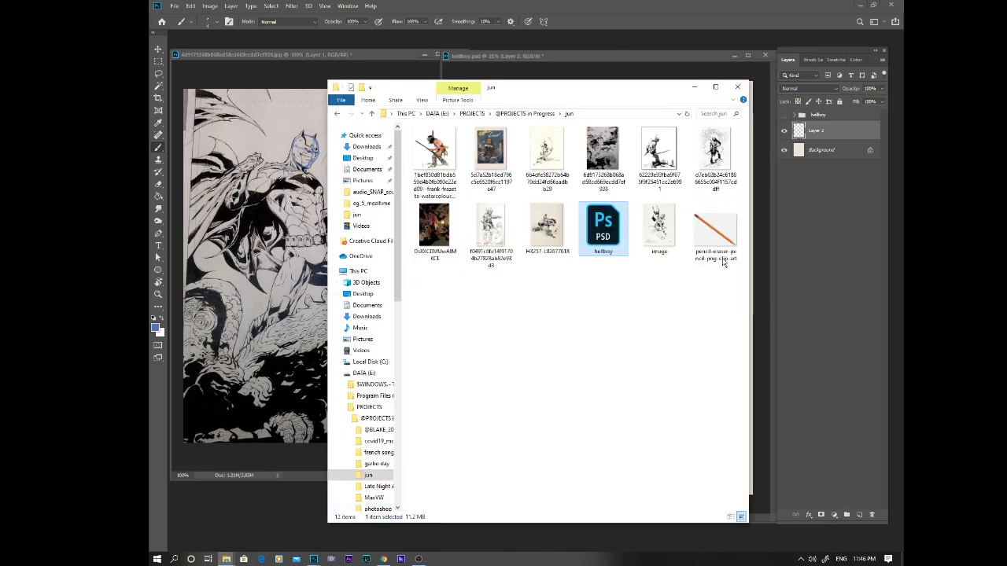
left_click(694, 87)
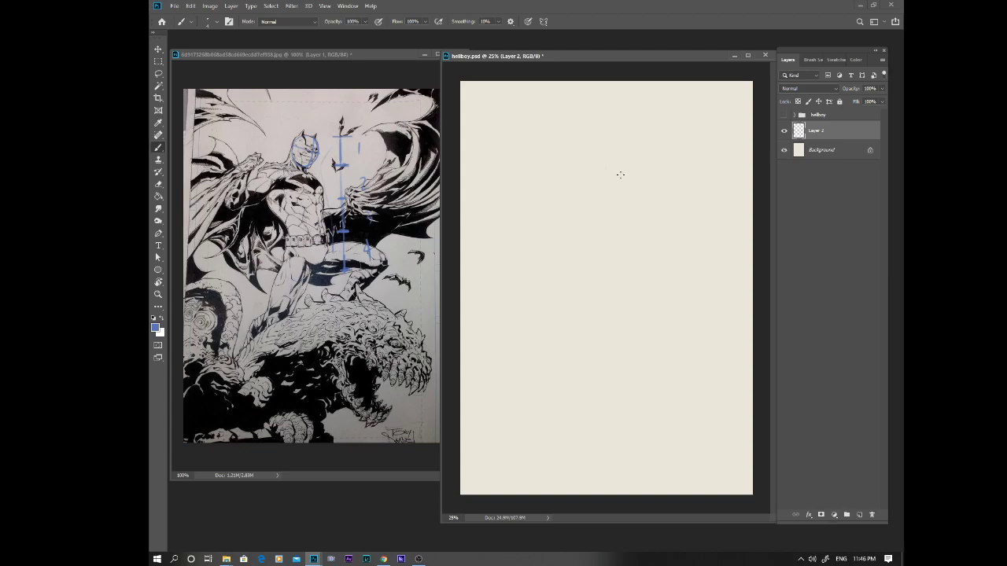
Sketch a tilted head oval with guidelines on the blank canvas and a vertical head-height scale beside it, numbering its segments
mouse_move(618, 155)
left_mouse_down()
mouse_move(625, 161)
mouse_move(603, 169)
mouse_move(619, 182)
mouse_move(619, 155)
mouse_move(627, 171)
mouse_move(618, 185)
left_mouse_up()
left_click_drag(671, 153, 672, 381)
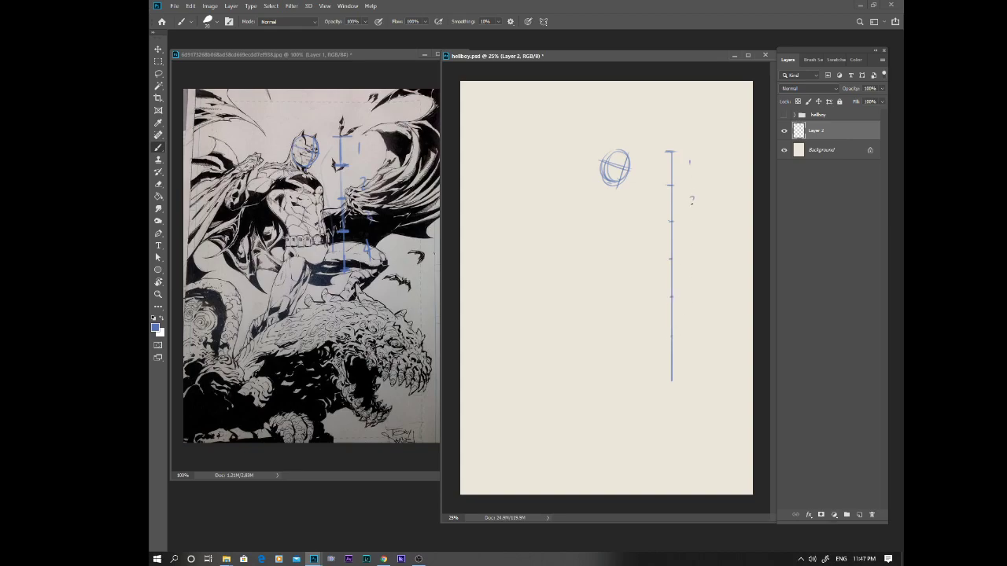
left_click_drag(695, 231, 699, 282)
Erase the number 5 and the lower end of the scale below the fourth segment, and return to the brush
key("e")
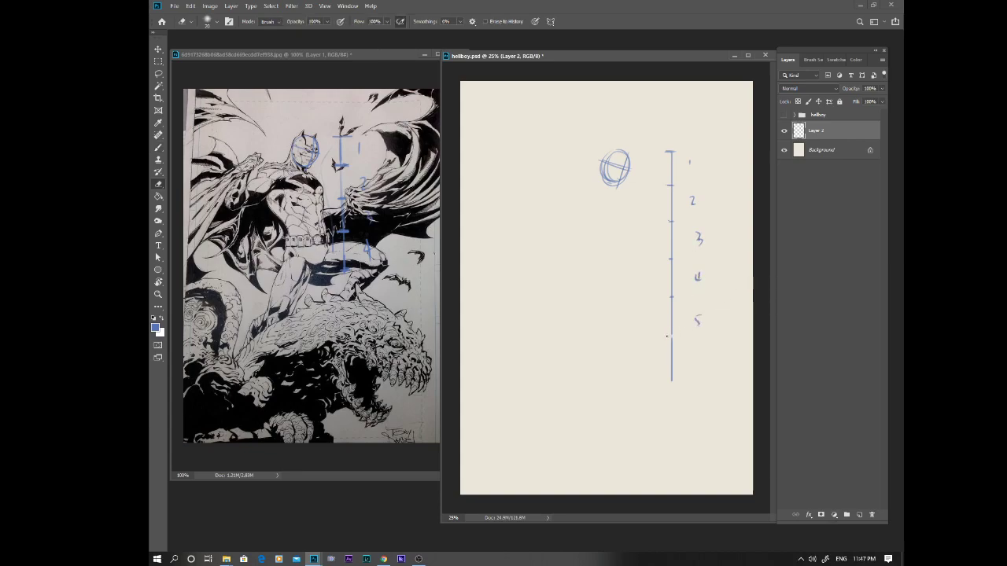
left_click_drag(673, 343, 673, 381)
mouse_move(694, 328)
left_mouse_down()
mouse_move(690, 317)
mouse_move(671, 324)
left_mouse_up()
key("b")
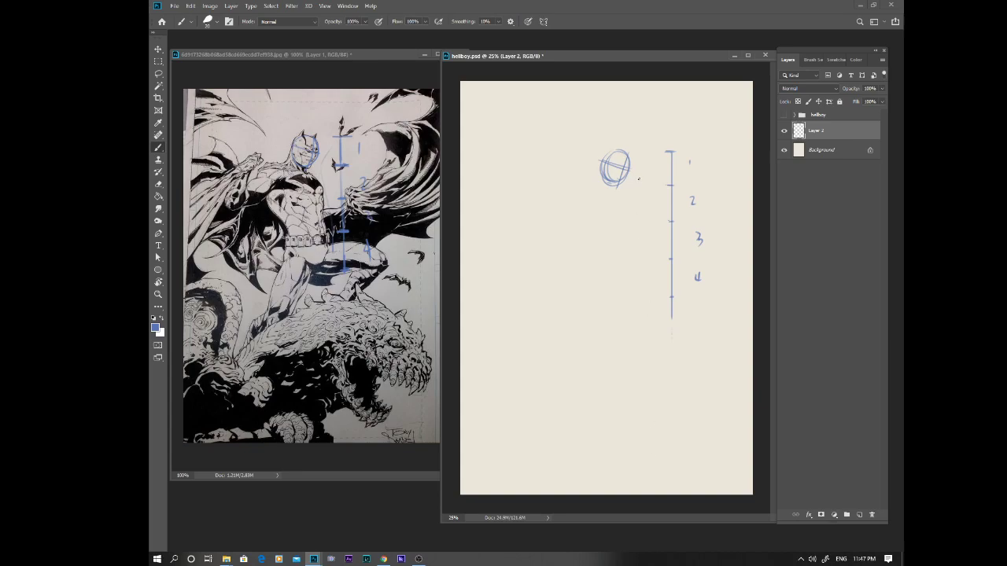
Add a layer between the Batman drawing and the blue sketch layer and fill it with white
left_click(363, 56)
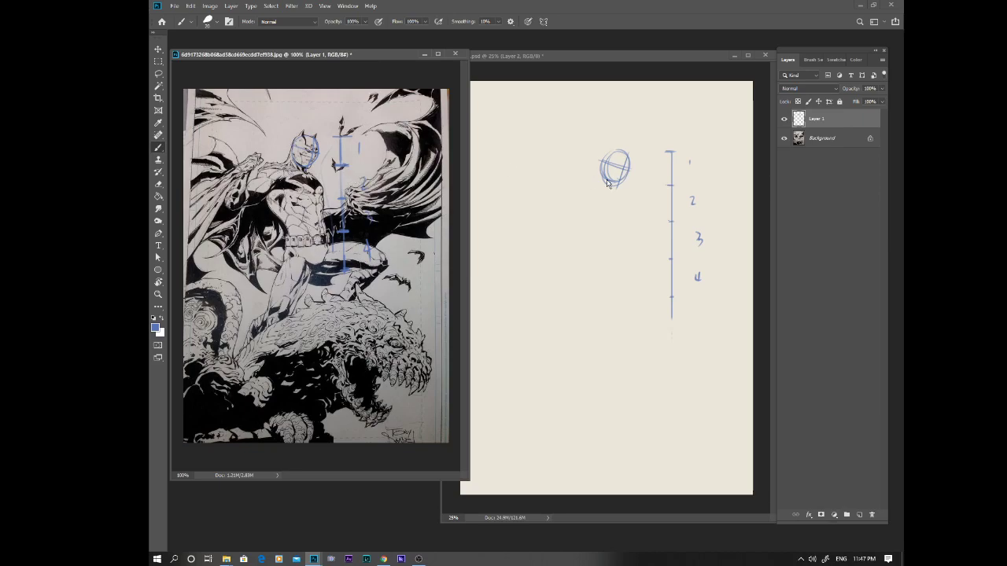
left_click(860, 515)
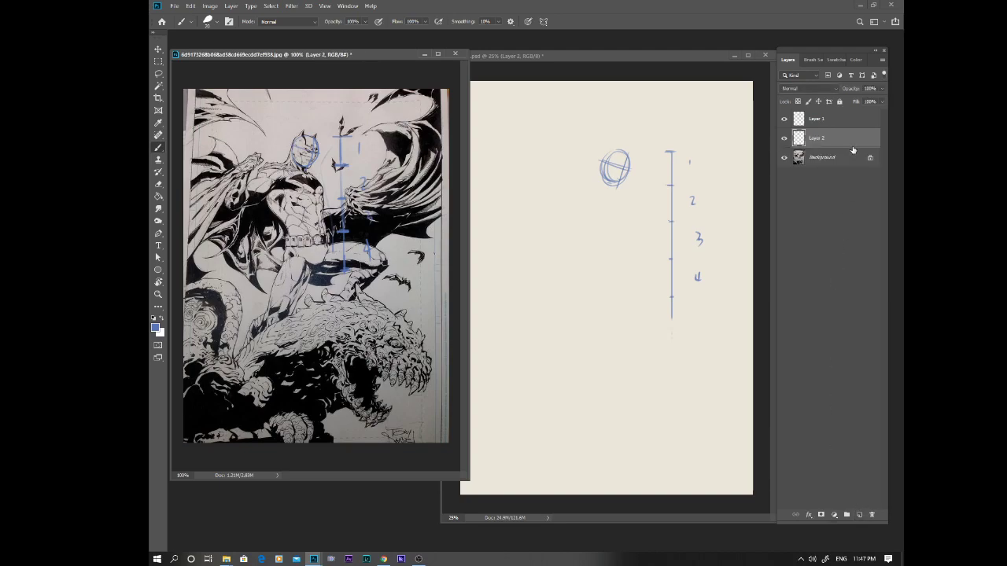
key("x")
left_click(158, 196)
left_click(380, 190)
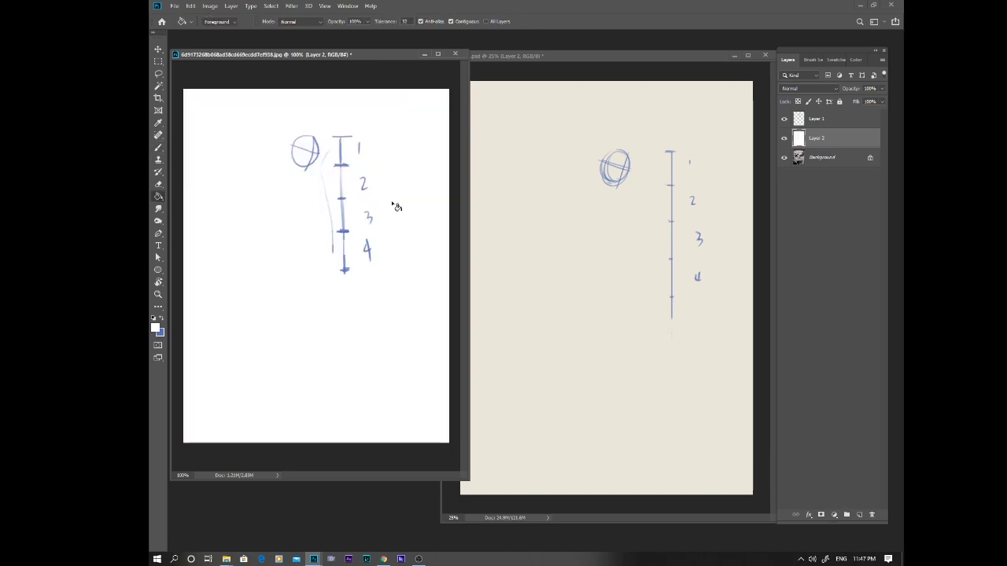
key("x")
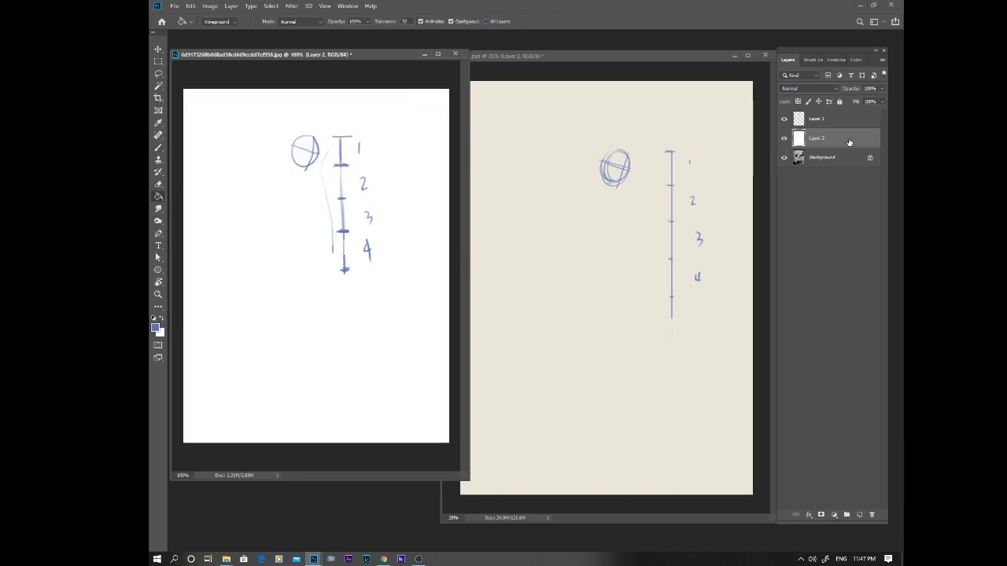
Lower the white layer's opacity to about 41% to fade the Batman drawing
left_click(882, 89)
left_click_drag(881, 100, 856, 102)
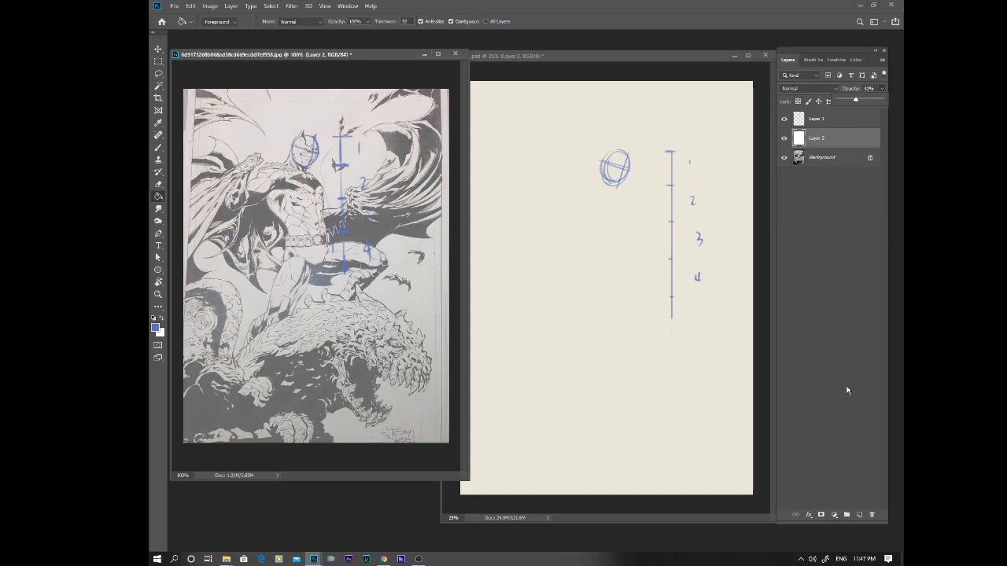
left_click(392, 71)
key("e")
left_click(657, 56)
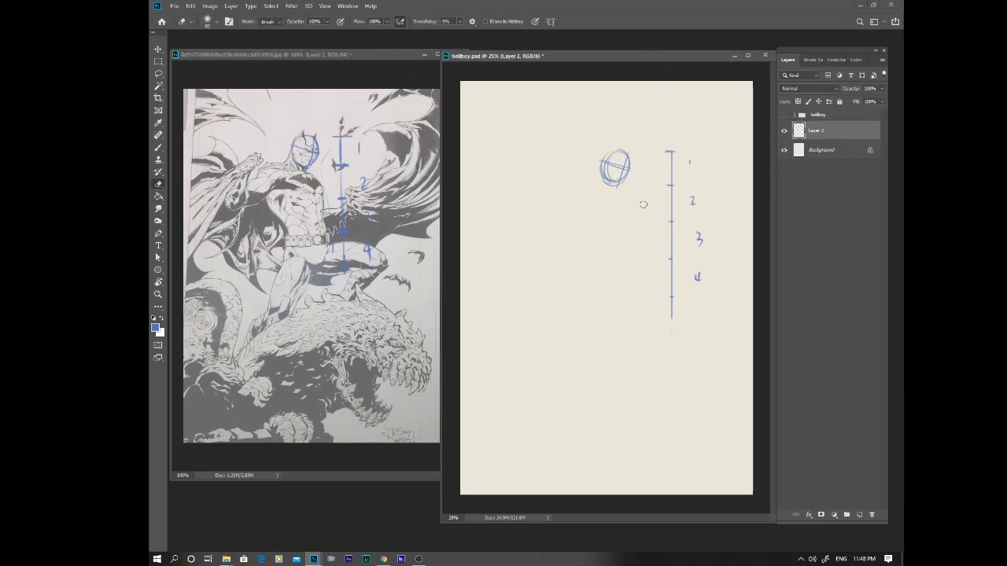
key("b")
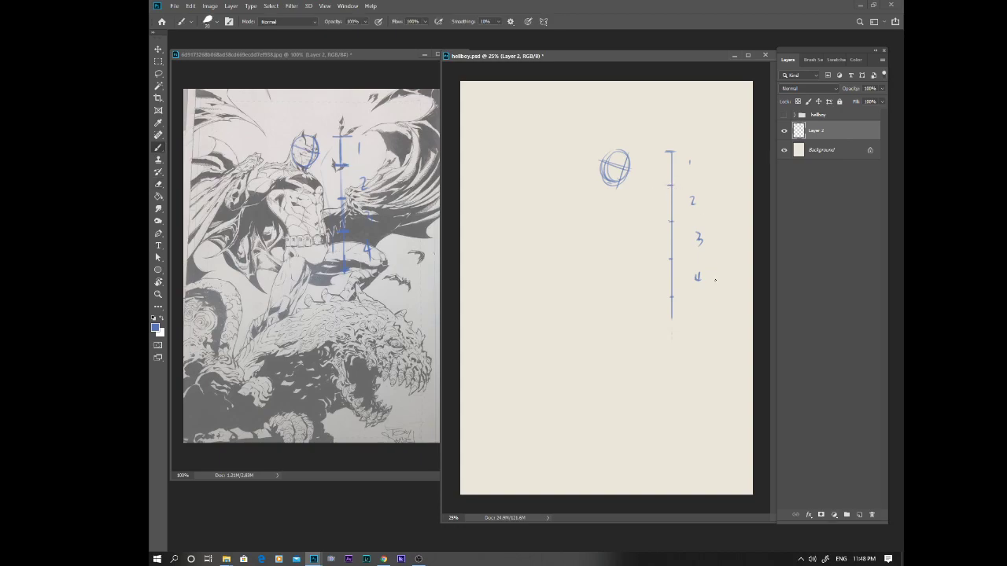
In the Batman file, lock the white layer and mark the neck and waist levels in blue on the sketch layer
left_click(381, 57)
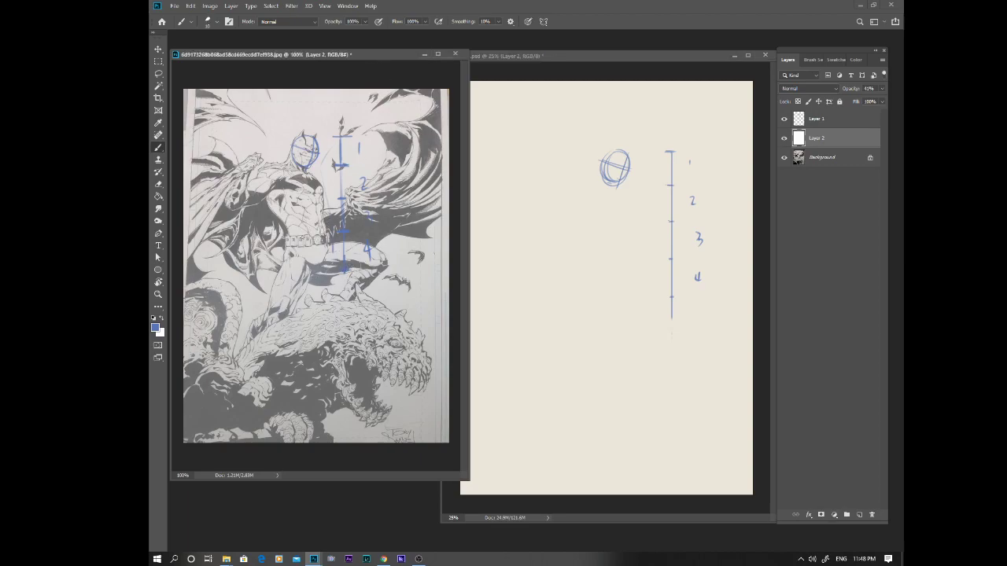
left_click(840, 119)
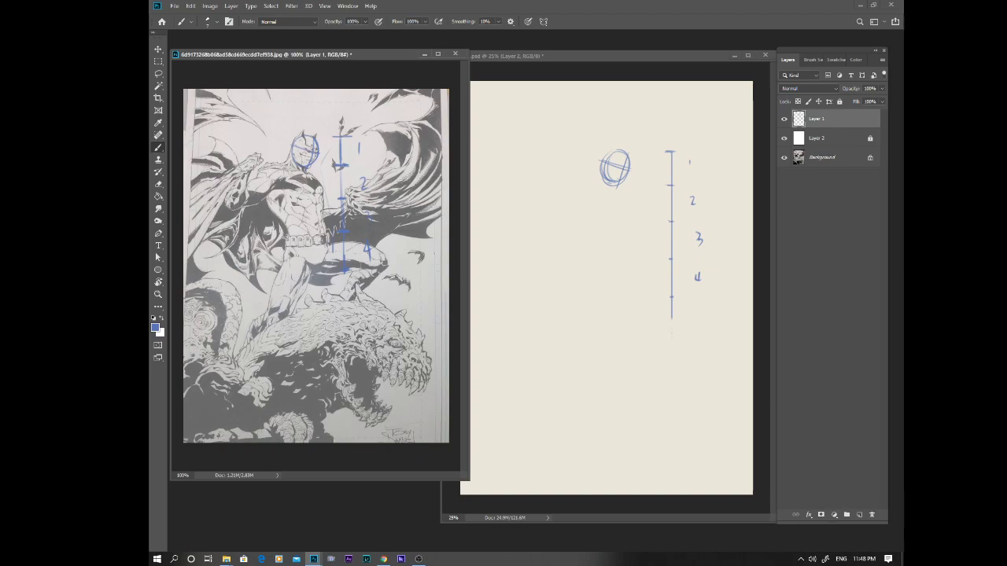
mouse_move(288, 234)
left_mouse_down()
mouse_move(329, 234)
mouse_move(286, 237)
left_mouse_up()
In hellboy.psd, sketch a light horizontal waist line under the head, level with the lower end of the third scale segment
left_click(669, 258)
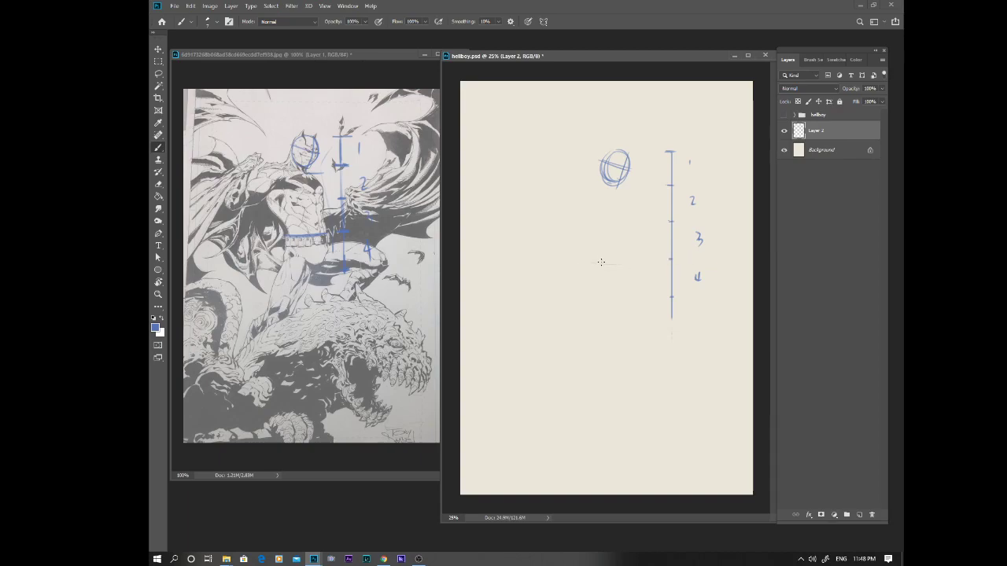
left_click_drag(602, 259, 634, 260)
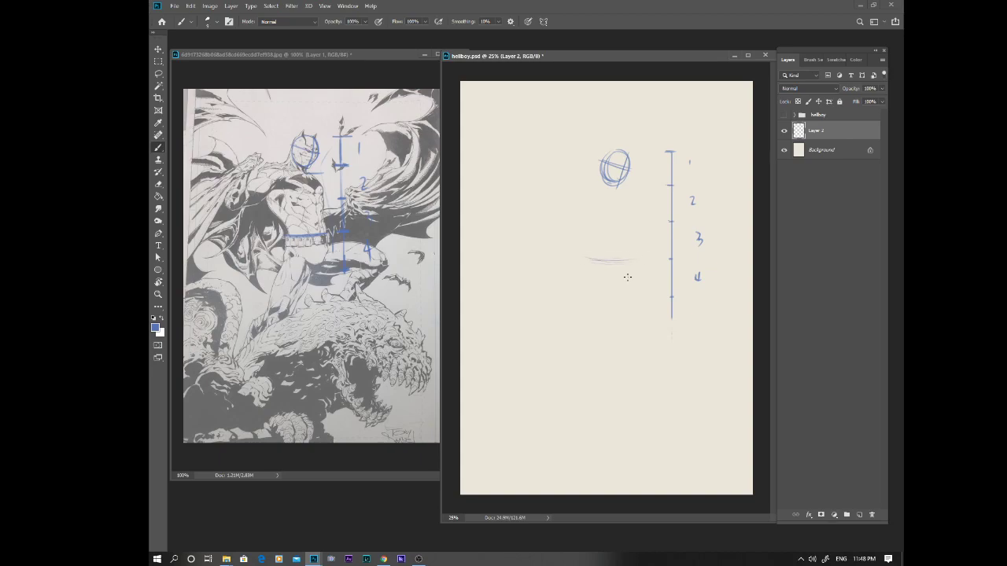
key("e")
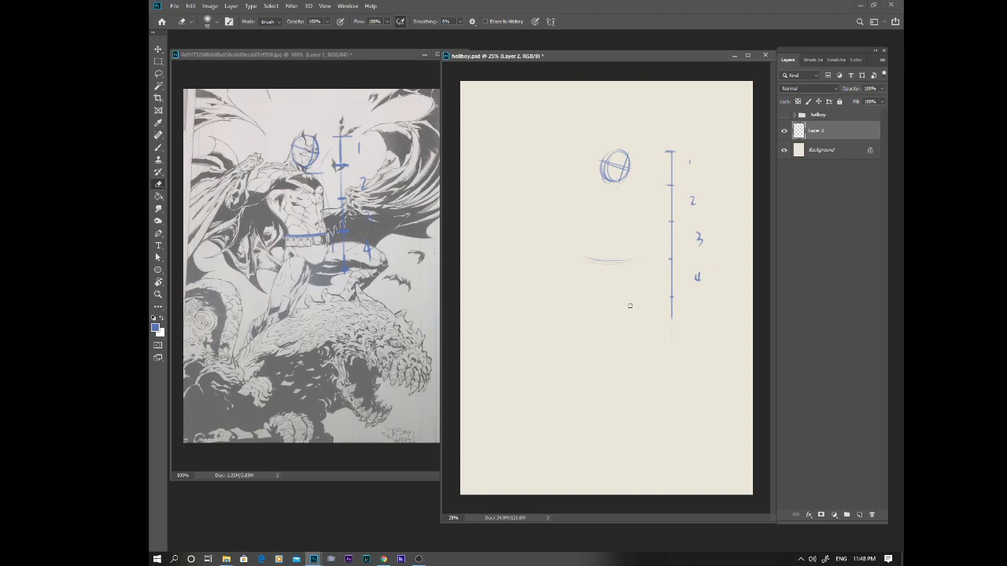
Hide the figure sketch on Layer 2, show and expand the hellboy group, and hide all layers inside it
left_click(784, 130)
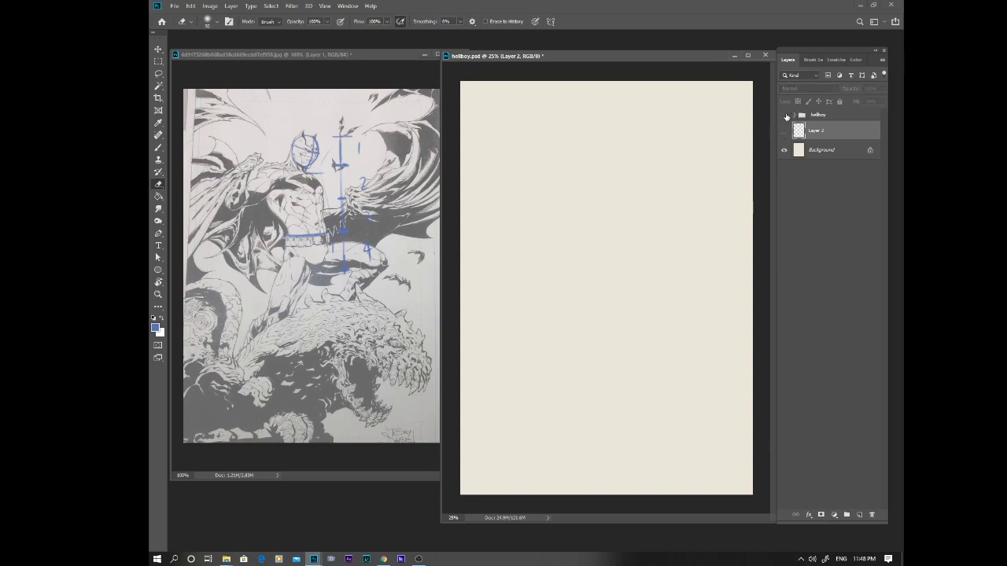
left_click(784, 115)
left_click(795, 115)
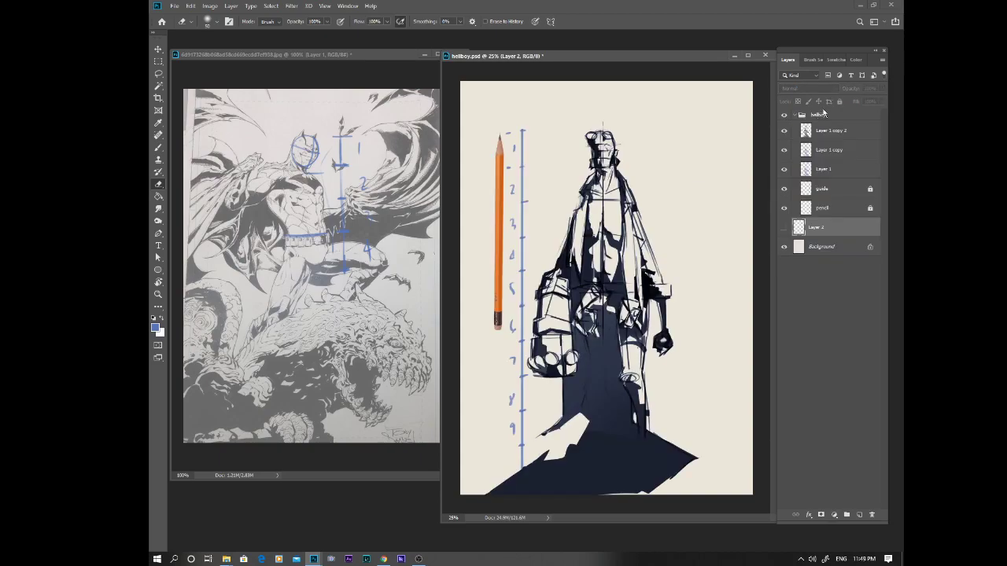
left_click_drag(784, 134, 790, 186)
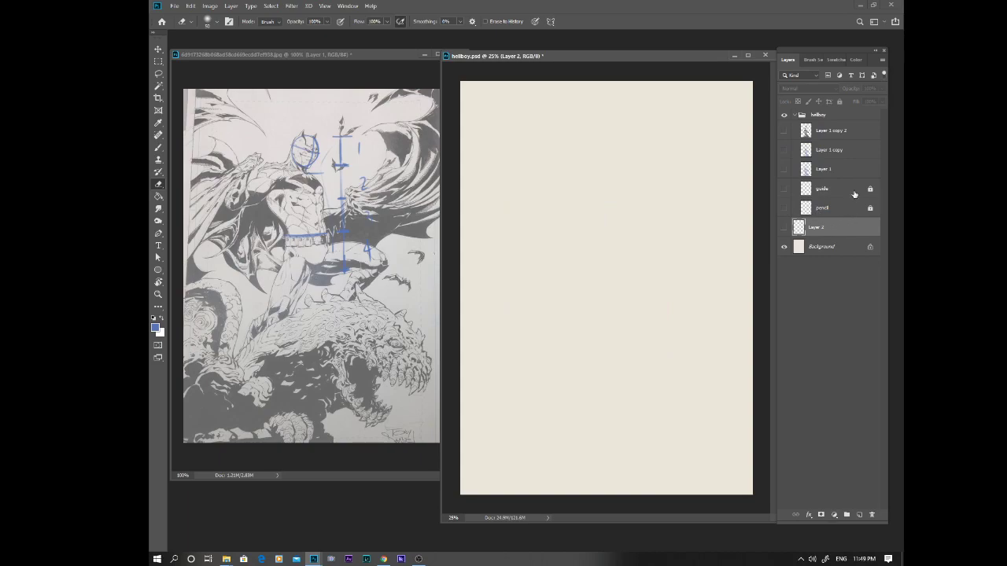
Show the pencil, guide and Layer 1 layers of the hellboy group one after another to review the head-height scale
left_click(784, 208)
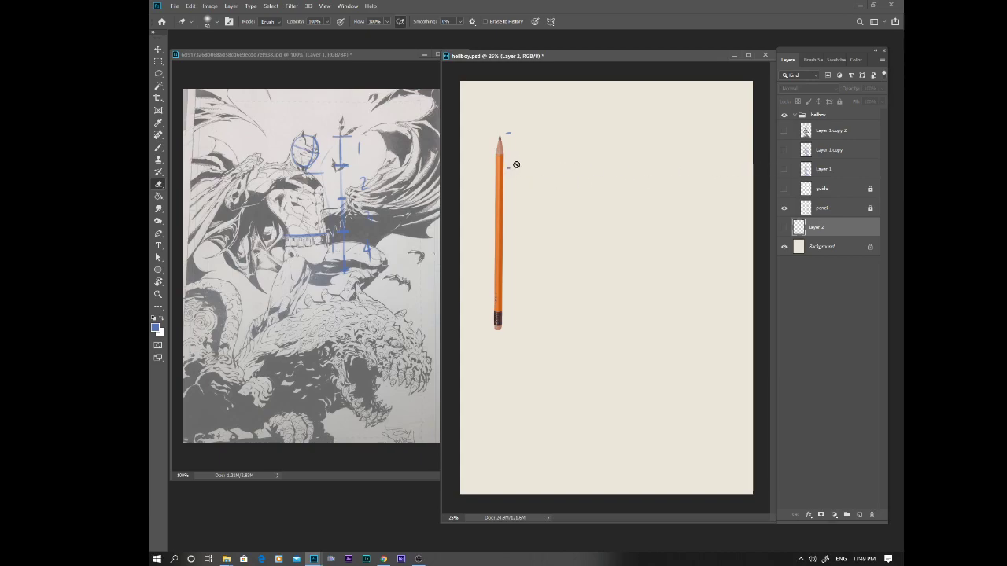
left_click(784, 190)
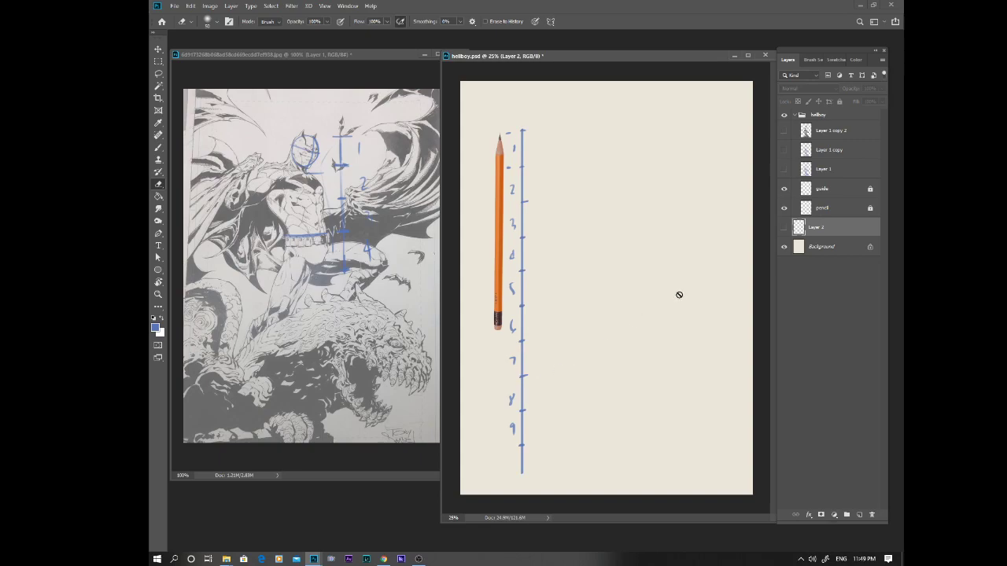
left_click(784, 170)
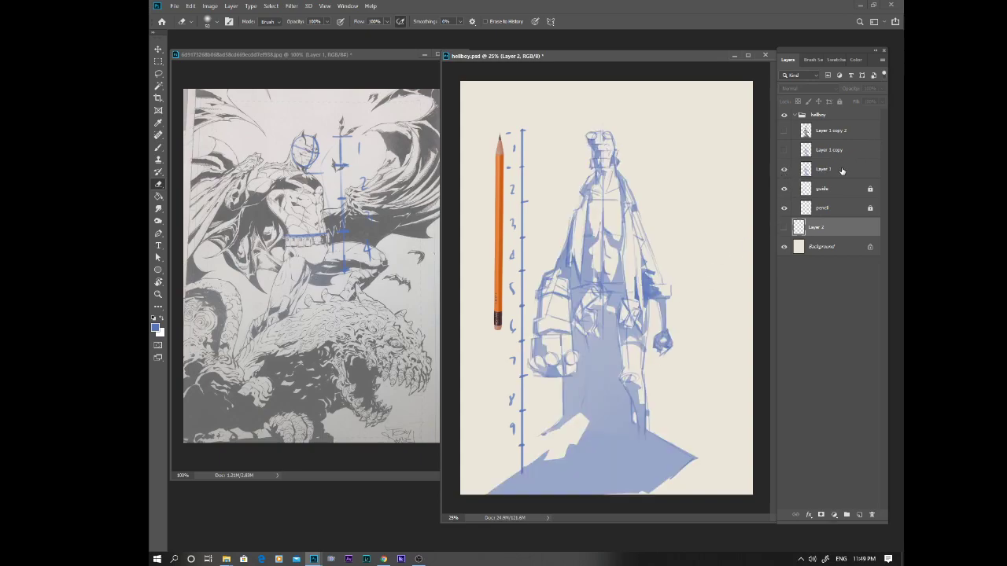
Open the coloured Hellboy cover image from the jun folder and float its window over the Batman drawing
mouse_move(226, 560)
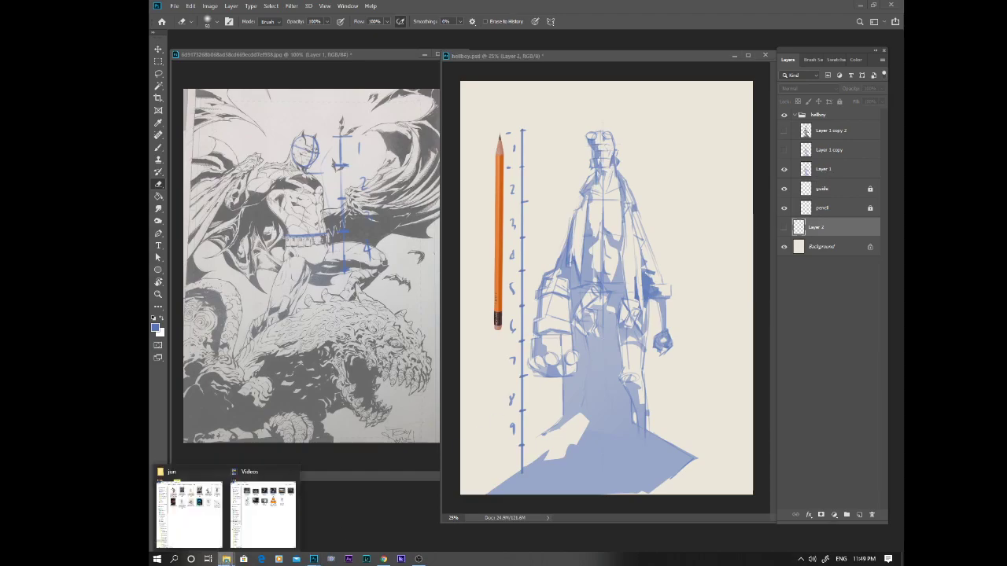
left_click(203, 520)
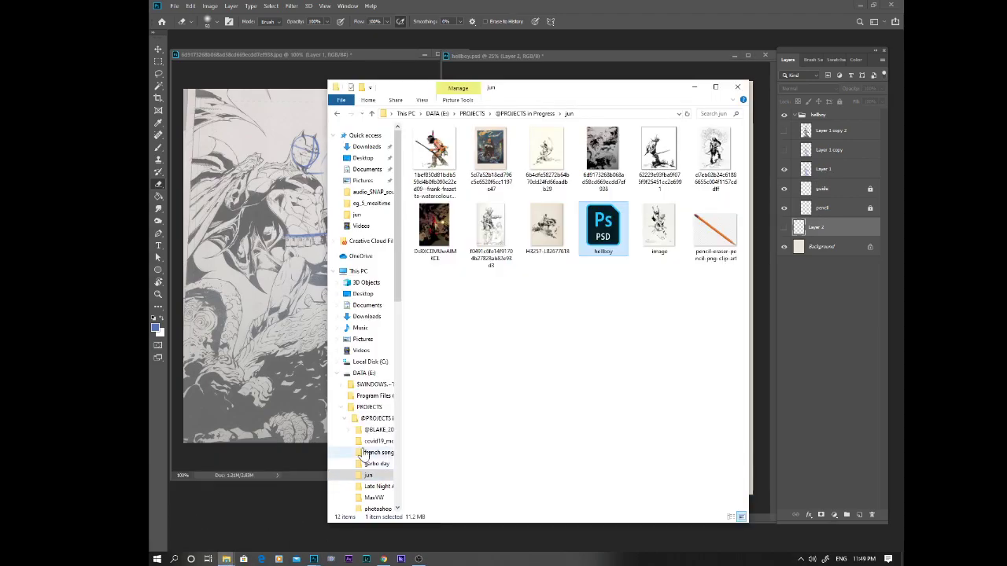
left_click(433, 229)
left_click_drag(446, 240, 299, 502)
left_click(224, 37)
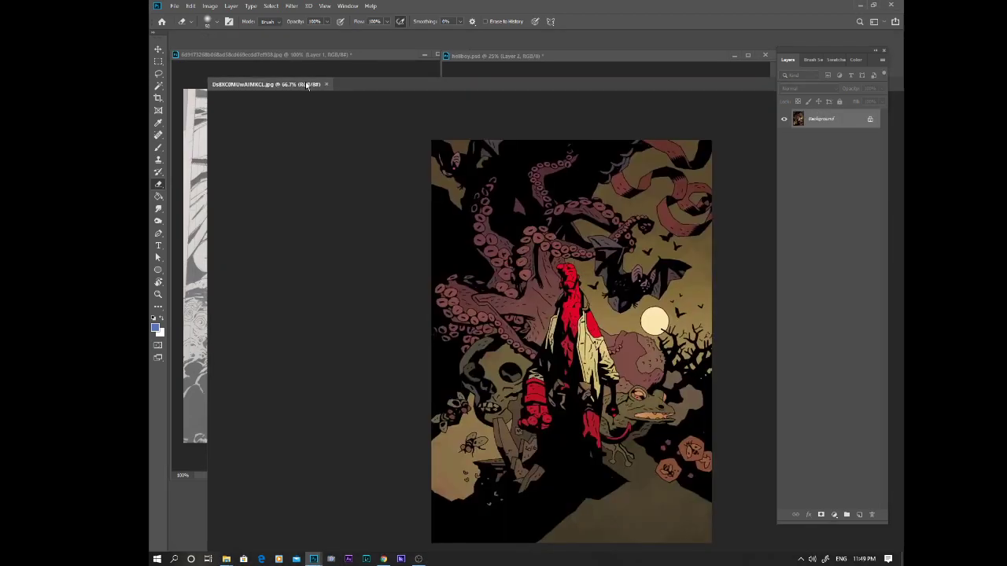
left_click_drag(224, 37, 260, 86)
left_click_drag(412, 85, 384, 59)
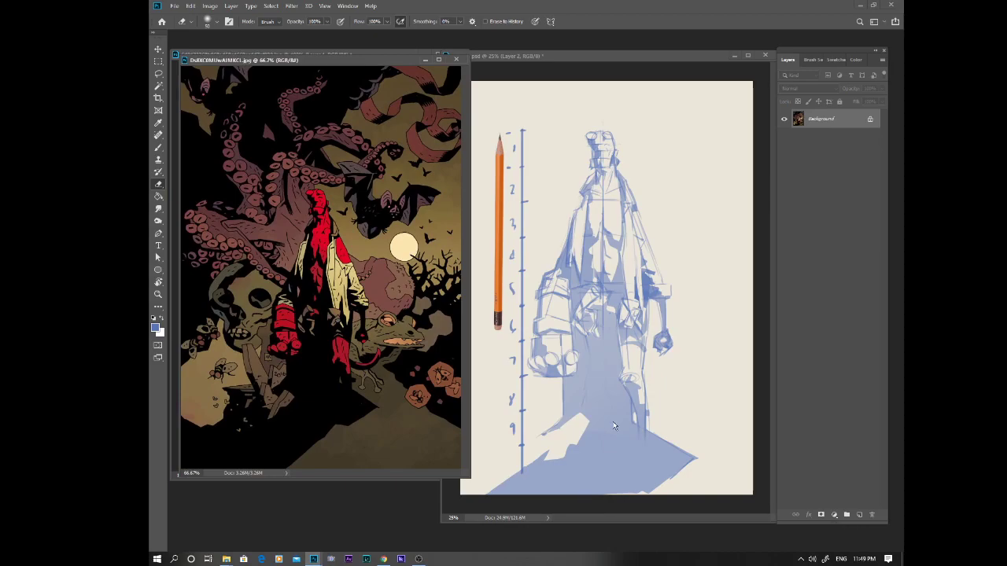
Show Layer 1 copy and Layer 1 copy 2 in hellboy.psd to compare the drawing, and collapse and hide the hellboy group
left_click(628, 55)
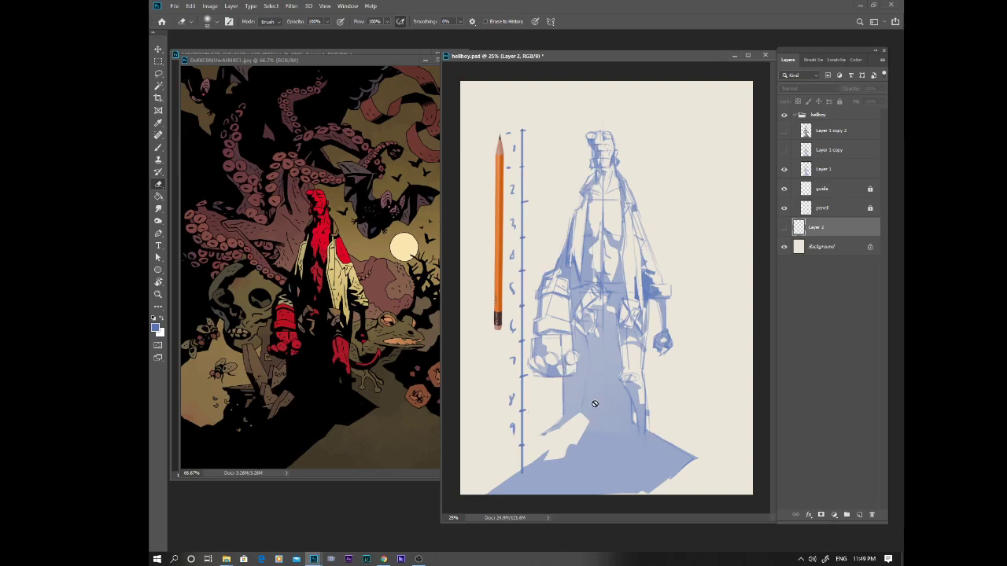
left_click(784, 171)
left_click(784, 170)
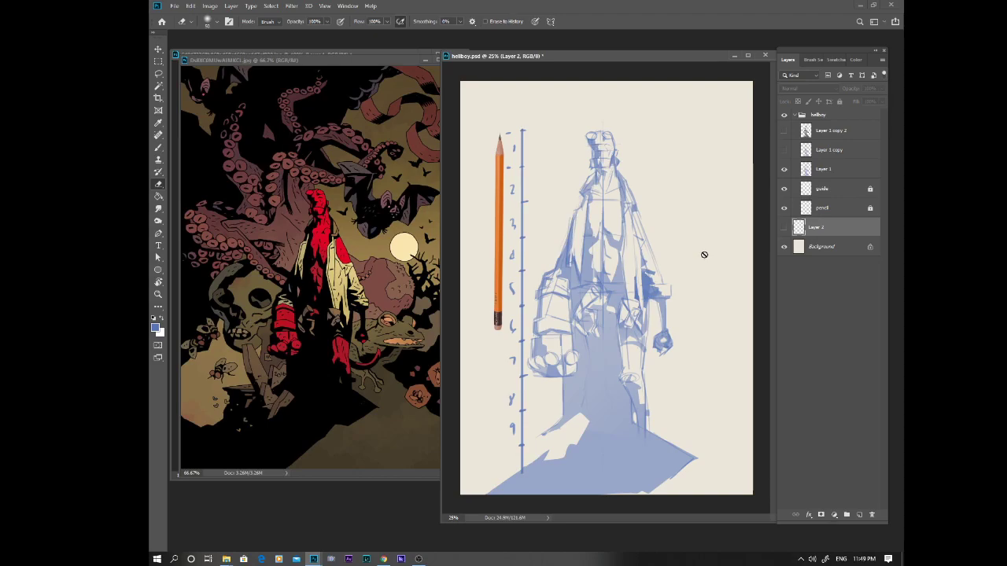
left_click(784, 150)
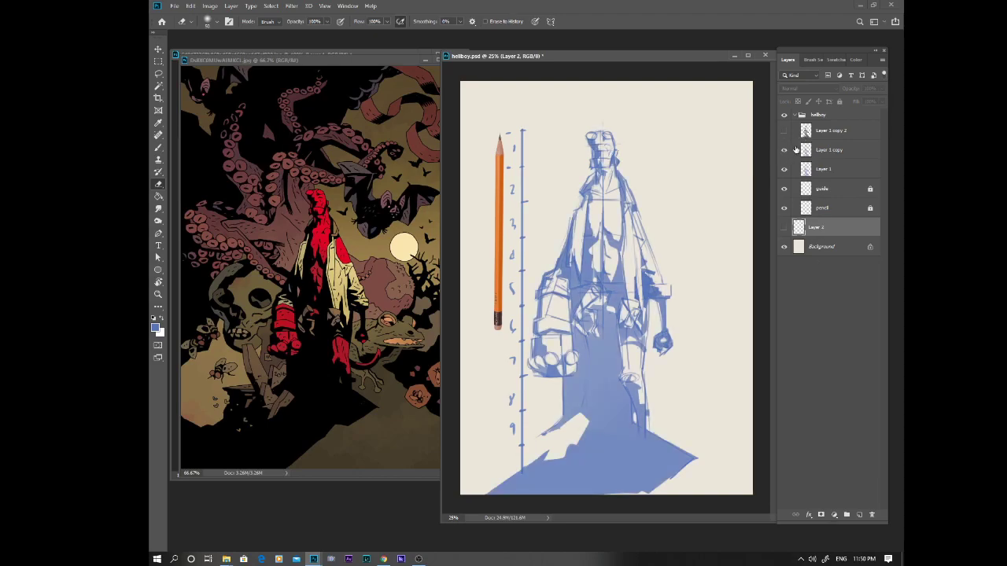
left_click(784, 131)
left_click(784, 132)
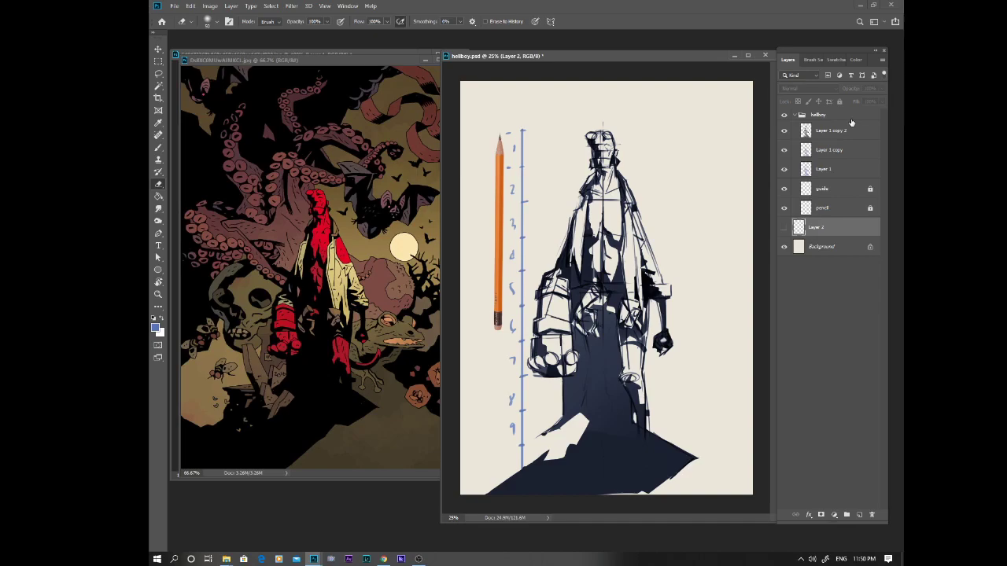
left_click(794, 115)
left_click(783, 115)
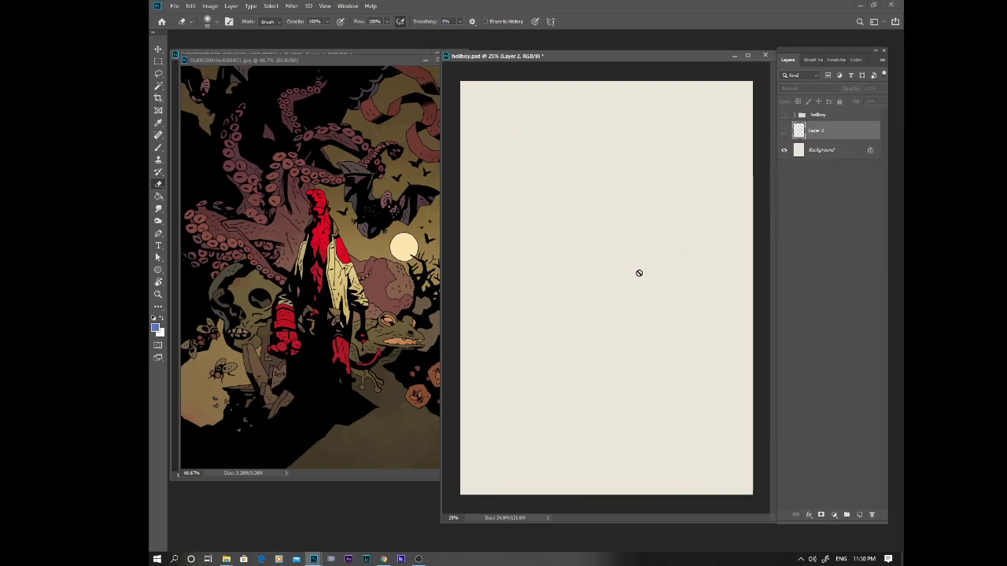
Close the coloured Hellboy cover image and show the blue figure sketch on Layer 2 of hellboy.psd again
left_click(387, 62)
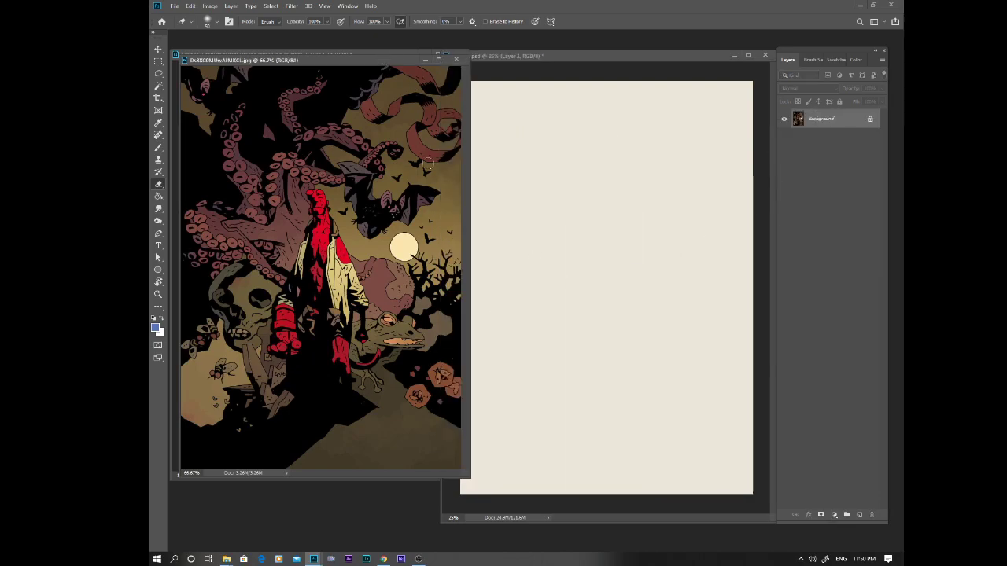
left_click(458, 61)
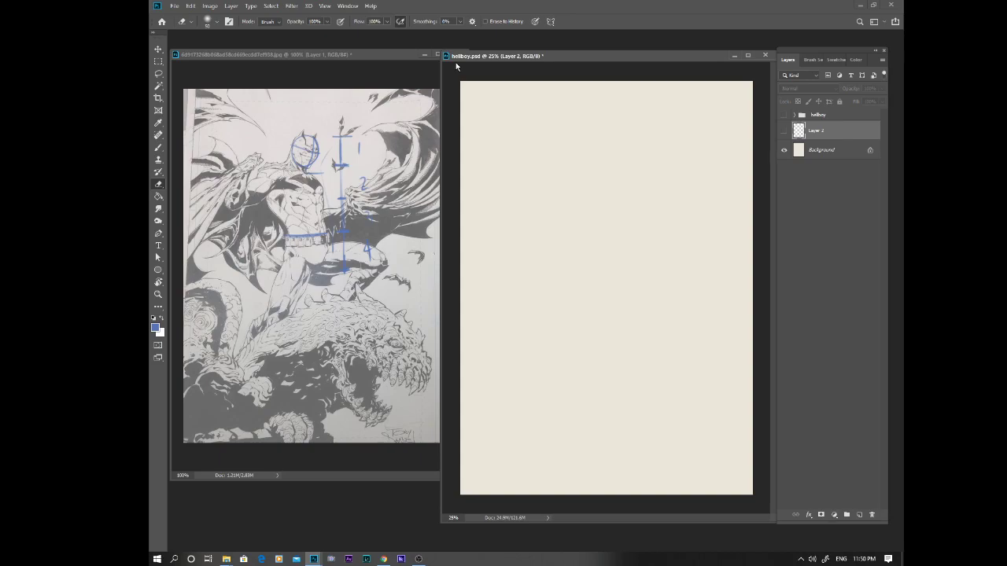
left_click(784, 131)
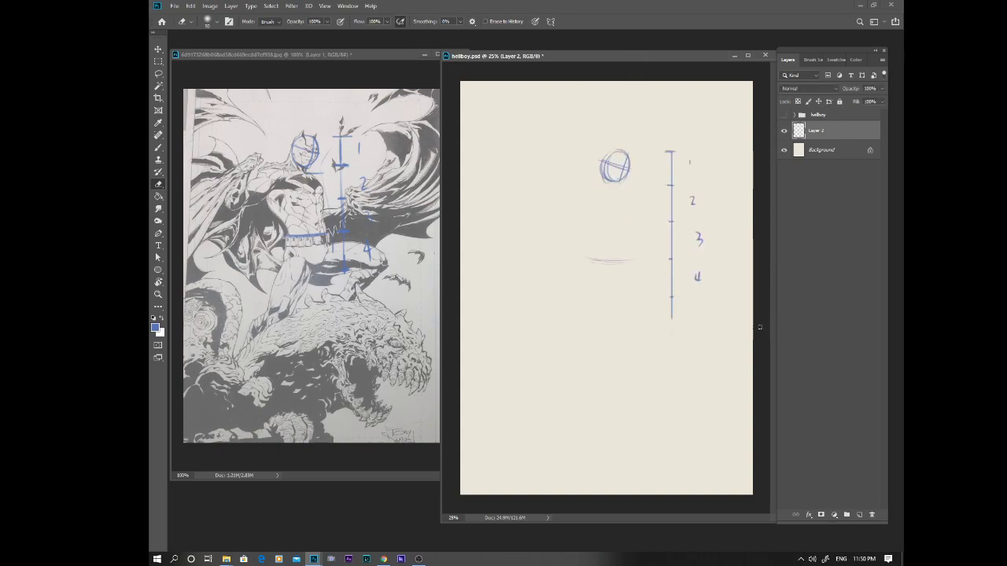
Brush blue gesture lines over Batman's torso, legs and raised arm on the Batman file's sketch layer
left_click_drag(440, 268, 469, 268)
key("b")
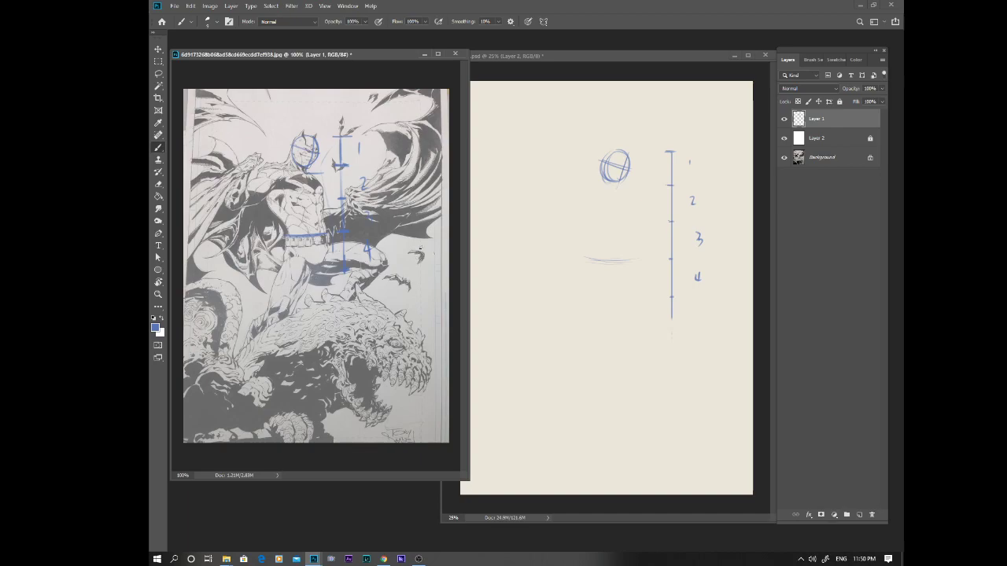
left_click_drag(316, 190, 321, 233)
mouse_move(301, 259)
left_mouse_down()
mouse_move(290, 302)
mouse_move(237, 365)
mouse_move(371, 257)
mouse_move(339, 310)
mouse_move(380, 313)
left_mouse_up()
left_click_drag(274, 172, 236, 196)
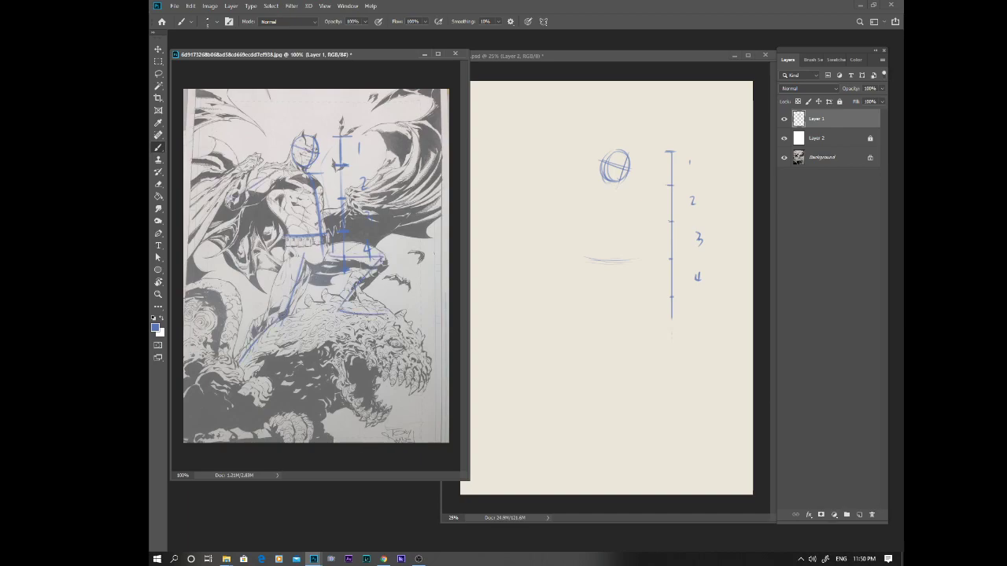
left_click_drag(285, 129, 226, 203)
Unlock the white layer in the Batman file and slightly adjust its opacity
left_click(834, 141)
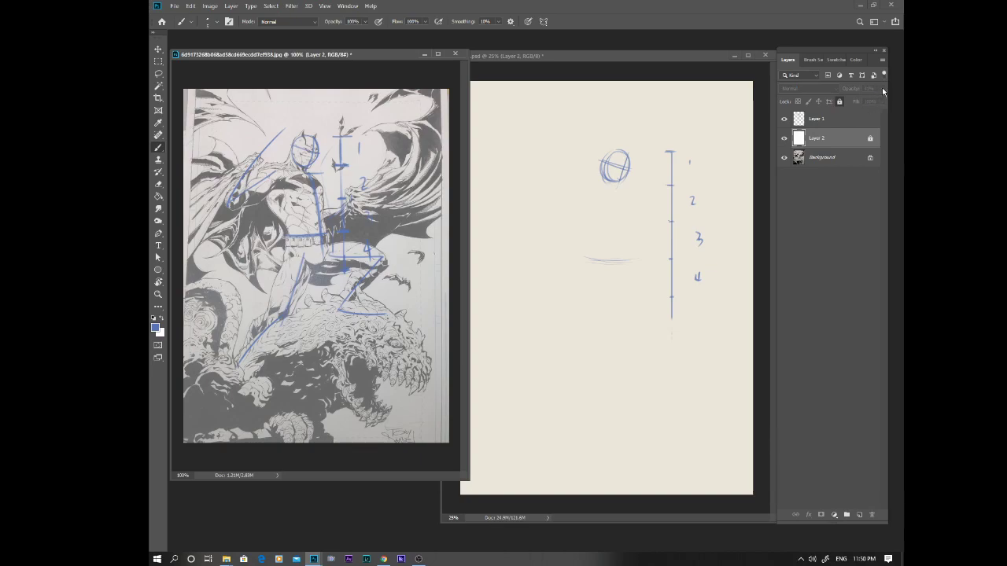
left_click(840, 101)
left_click(882, 88)
mouse_move(859, 106)
left_mouse_down()
mouse_move(874, 103)
mouse_move(844, 103)
mouse_move(859, 105)
left_mouse_up()
Enlarge the brush and draw a small grid of crossing lines in the upper-left corner of the hellboy.psd canvas
left_click(675, 57)
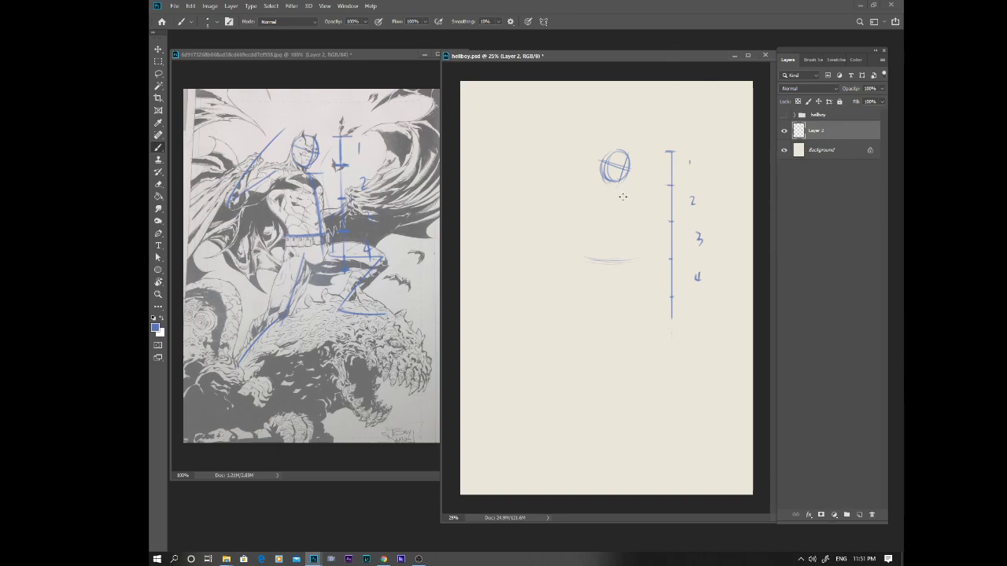
key("bracketright")
key("bracketright")
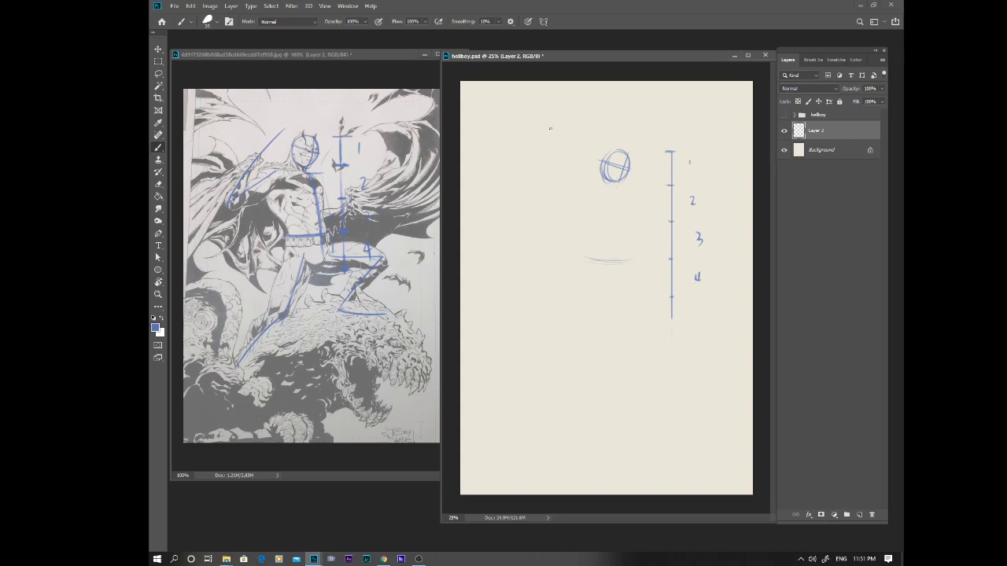
mouse_move(488, 85)
left_mouse_down()
mouse_move(488, 133)
mouse_move(510, 117)
mouse_move(510, 129)
left_mouse_up()
left_click_drag(529, 85, 529, 132)
mouse_move(477, 95)
left_mouse_down()
mouse_move(535, 93)
mouse_move(511, 137)
left_mouse_up()
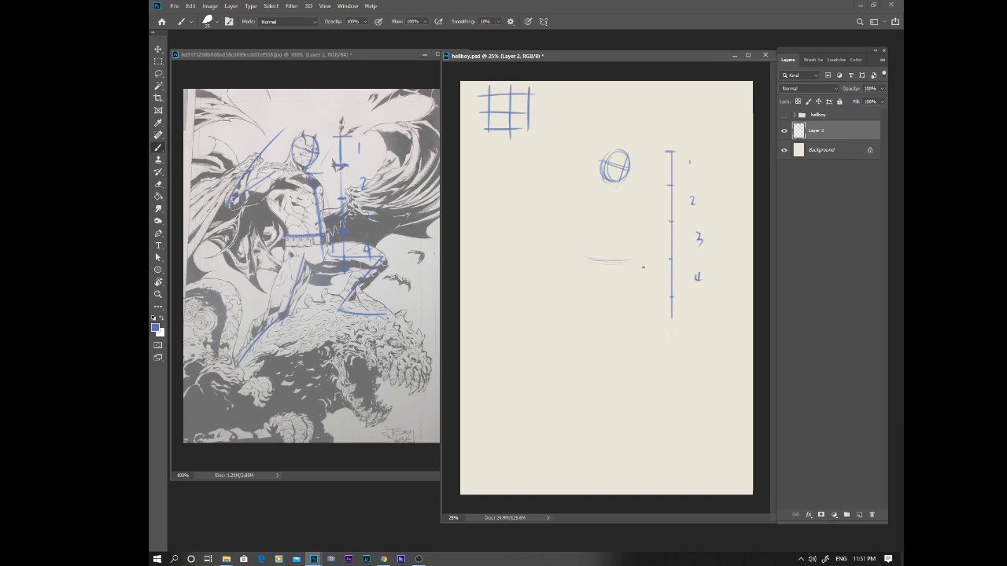
Sketch the near-vertical torso line from below the head to the waist and strengthen the waist line
left_click_drag(639, 56, 641, 57)
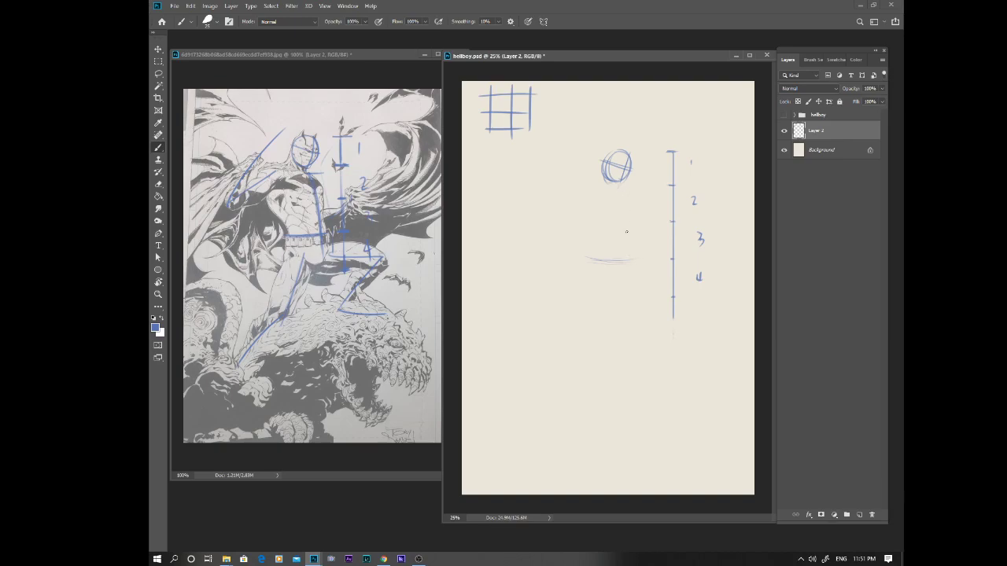
left_click_drag(620, 191, 624, 252)
left_click_drag(622, 205, 624, 256)
left_click_drag(603, 260, 626, 258)
Erase the excess construction lines in the head oval lightly and return to the brush
key("e")
mouse_move(612, 178)
left_mouse_down()
mouse_move(608, 169)
mouse_move(628, 163)
left_mouse_up()
key("b")
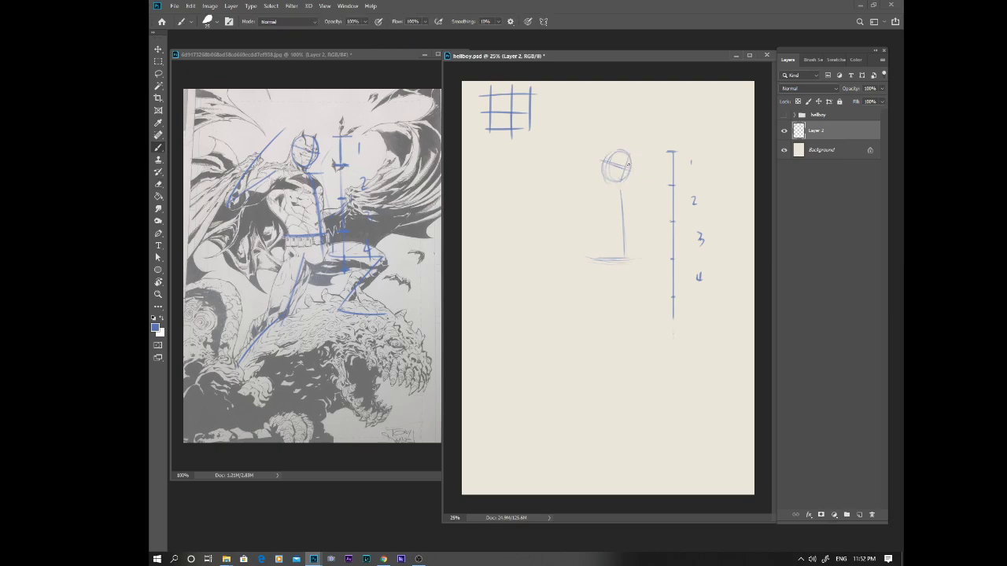
Lower the opacity of the Batman file's white layer to about 10% so the drawing shows more clearly
left_click(380, 59)
left_click(785, 119)
left_click(785, 120)
left_click(834, 120)
left_click(882, 88)
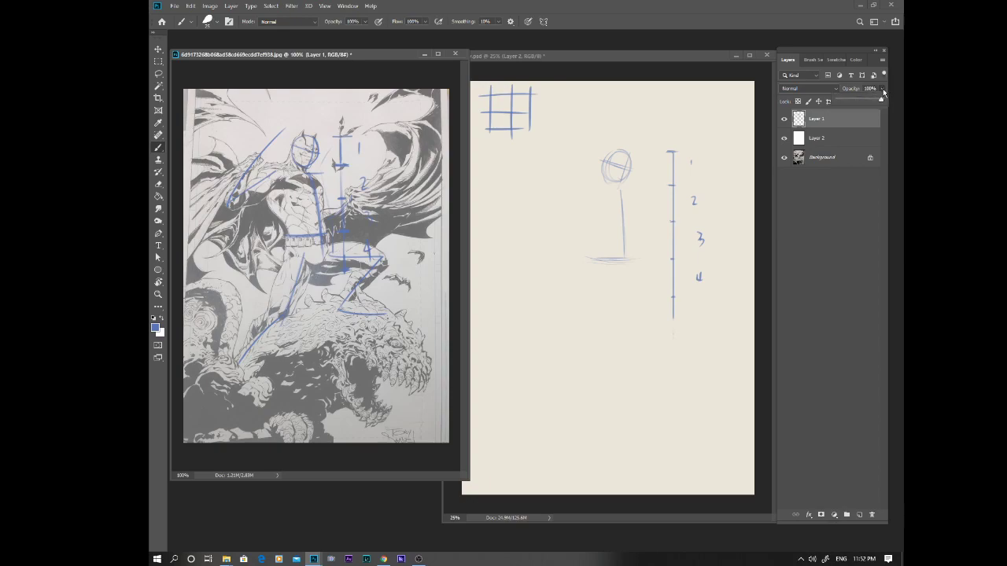
left_click(860, 139)
left_click_drag(882, 89, 841, 102)
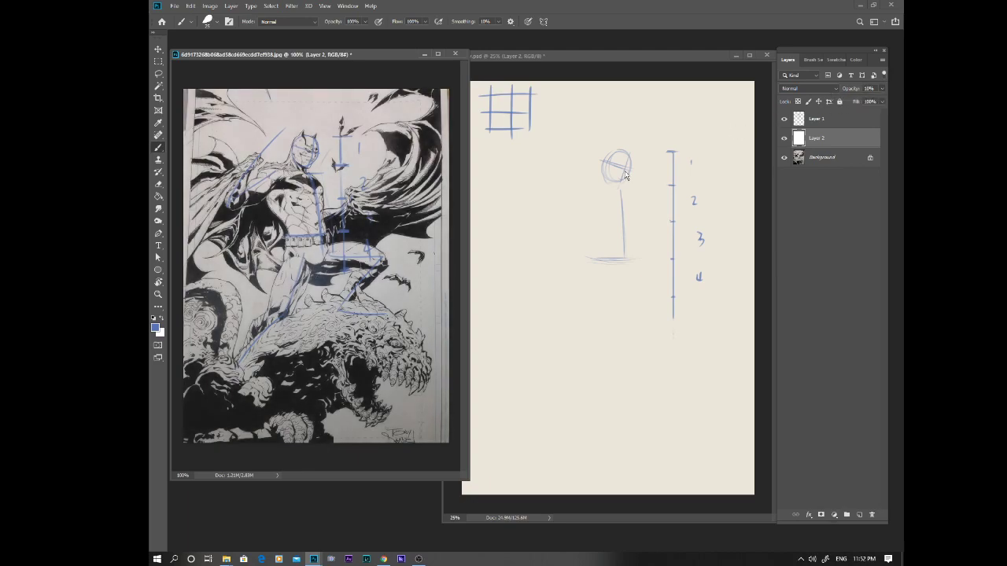
In hellboy.psd, sketch the slanted shoulder line beneath the head and the chest and belly contour down to the waist
left_click(670, 58)
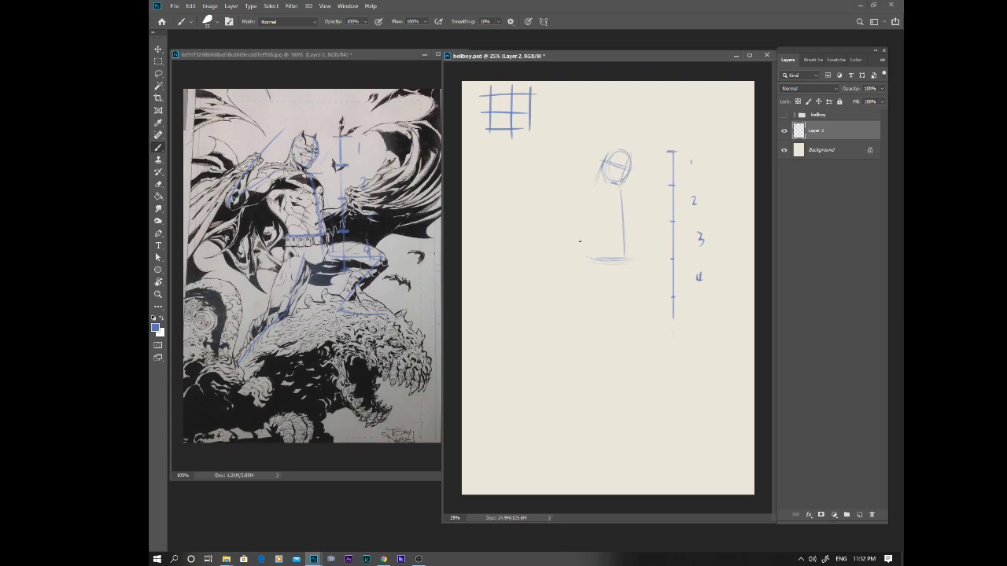
left_click_drag(579, 182, 615, 192)
left_click_drag(620, 193, 624, 263)
left_click_drag(627, 194, 631, 256)
left_click(292, 240)
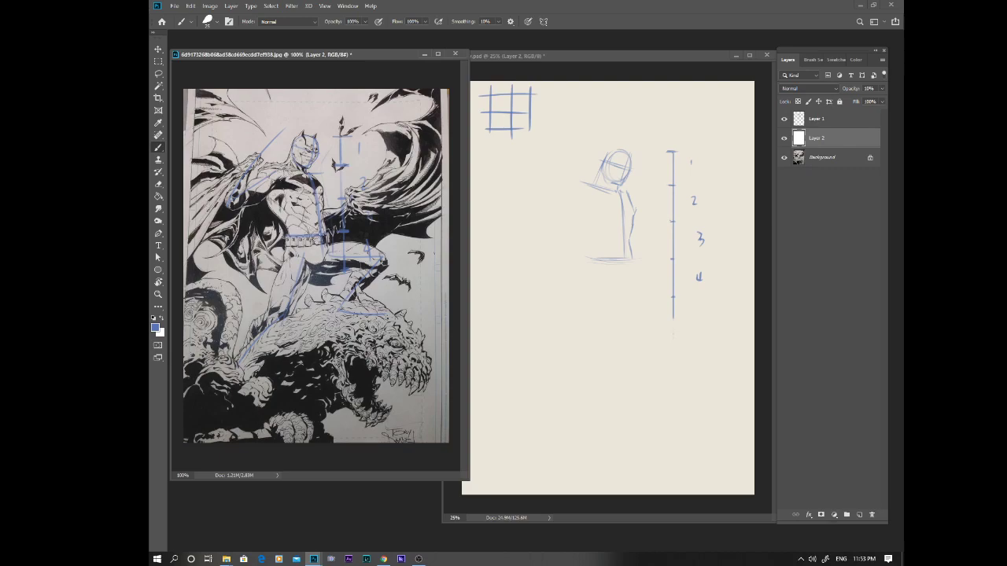
Activate Layer 1 in the Batman file, and in hellboy.psd sketch the cowl ears and the torso's back contour from shoulder to waist
left_click(844, 124)
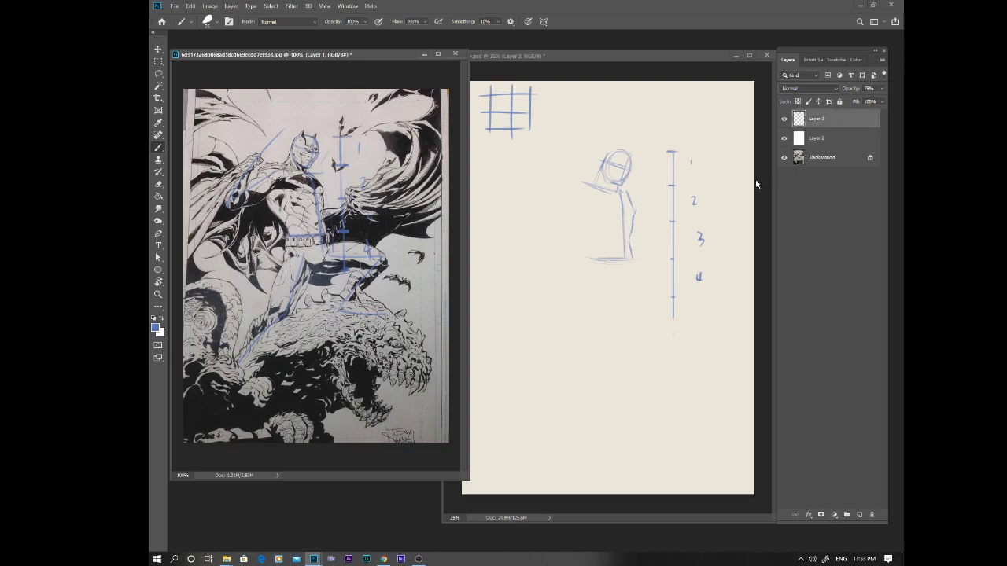
key("bracketleft")
key("bracketleft")
key("bracketleft")
left_click(589, 257)
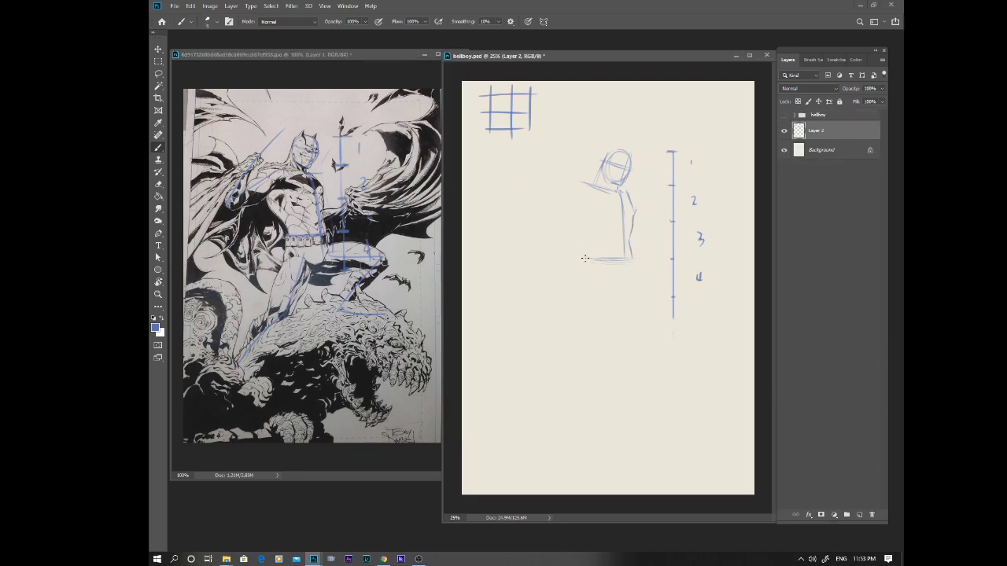
key("bracketright")
left_click_drag(570, 184, 569, 222)
left_click_drag(573, 228, 591, 261)
In hellboy.psd, sketch the line beneath the chest, the pelvis shape below the waist and the slanted centre line of the rear thigh
left_click(319, 207)
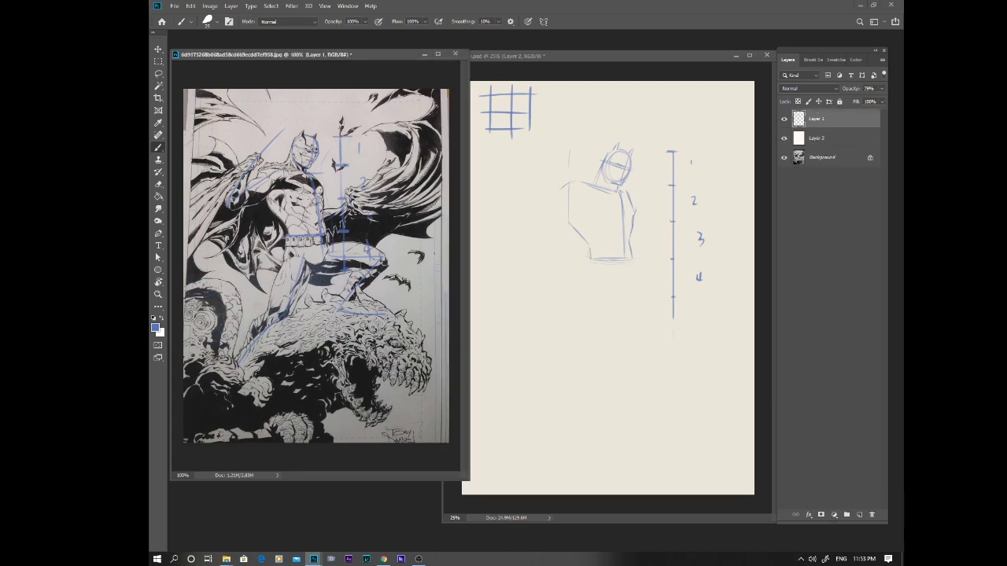
left_click(643, 56)
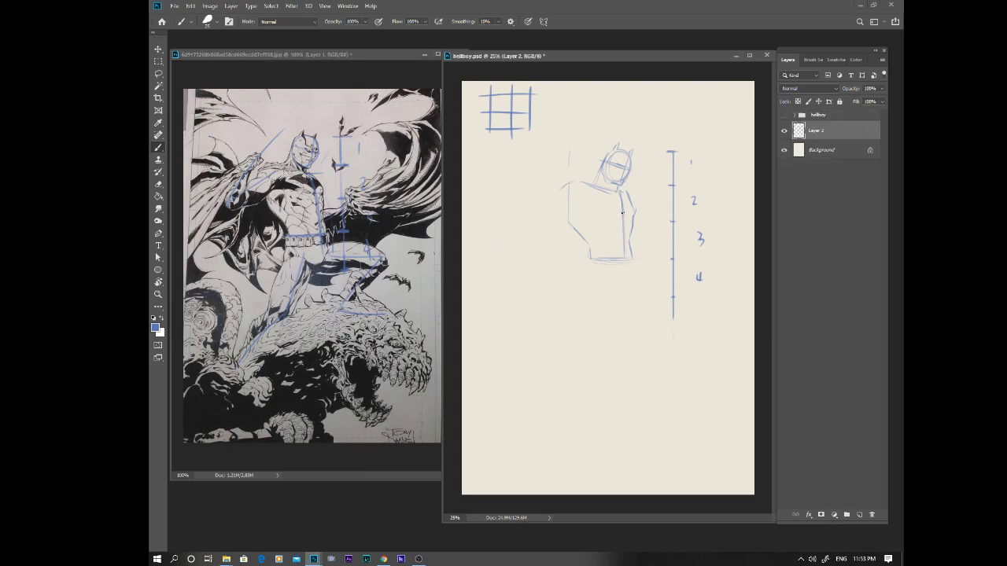
left_click_drag(605, 213, 623, 214)
left_click_drag(625, 267, 621, 297)
left_click_drag(597, 269, 617, 270)
left_click_drag(598, 302, 581, 352)
Extend the vertical head-height scale downwards in both hellboy.psd and the Batman file, marking further divisions and labelling 5 and 6 in the Batman file
left_click_drag(672, 319, 674, 411)
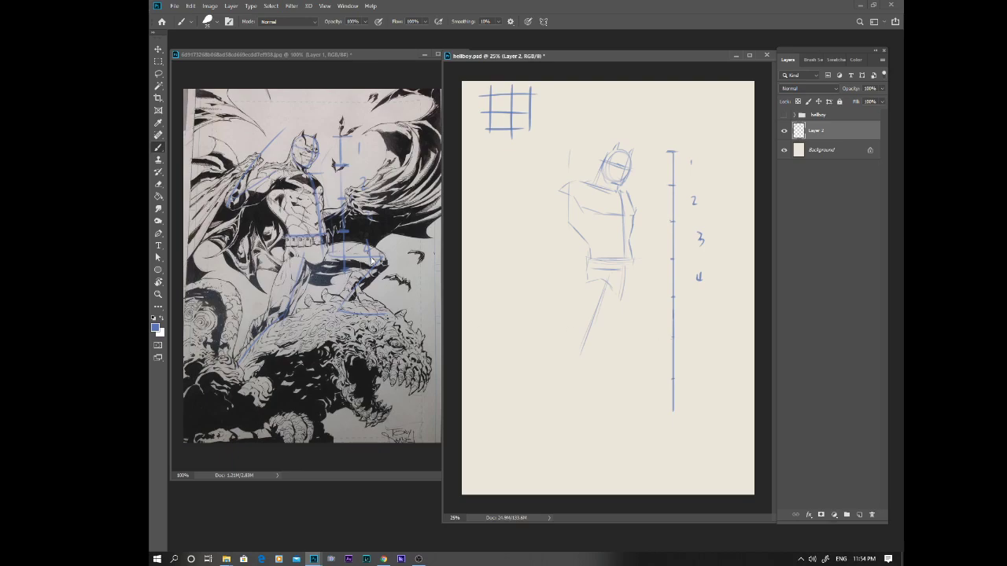
left_click(354, 65)
key("bracketleft")
key("bracketleft")
key("bracketleft")
left_click_drag(344, 272, 344, 397)
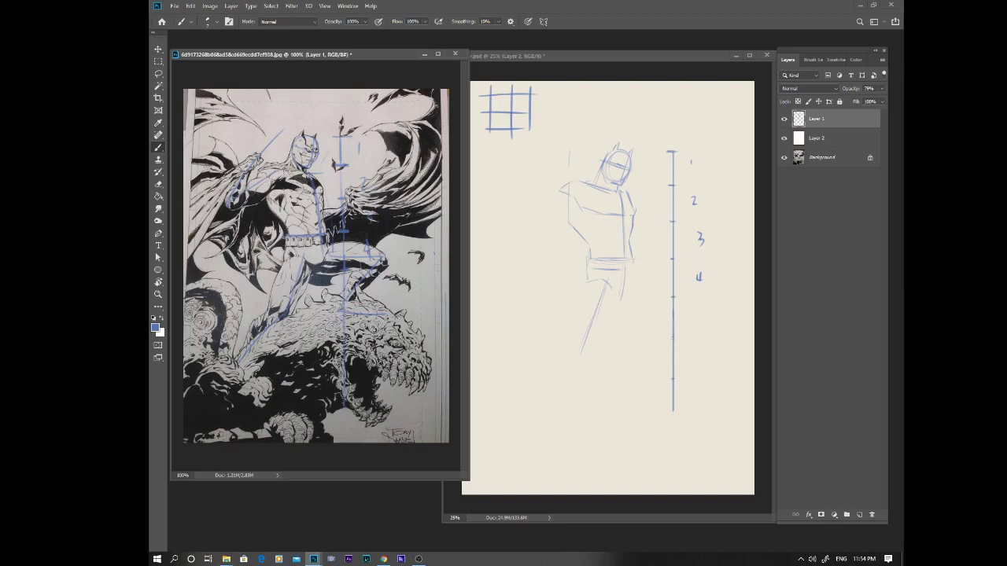
left_click_drag(335, 306, 353, 306)
left_click_drag(335, 304, 348, 305)
Number the fifth and sixth head-heights beside the scale in hellboy.psd
left_click(702, 313)
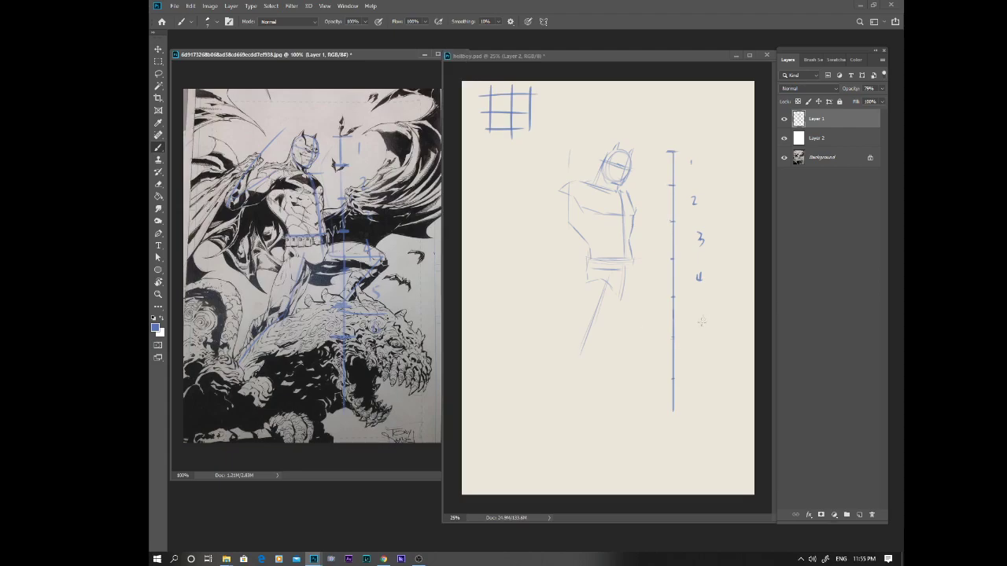
left_click_drag(705, 312, 702, 319)
left_click_drag(702, 356, 703, 360)
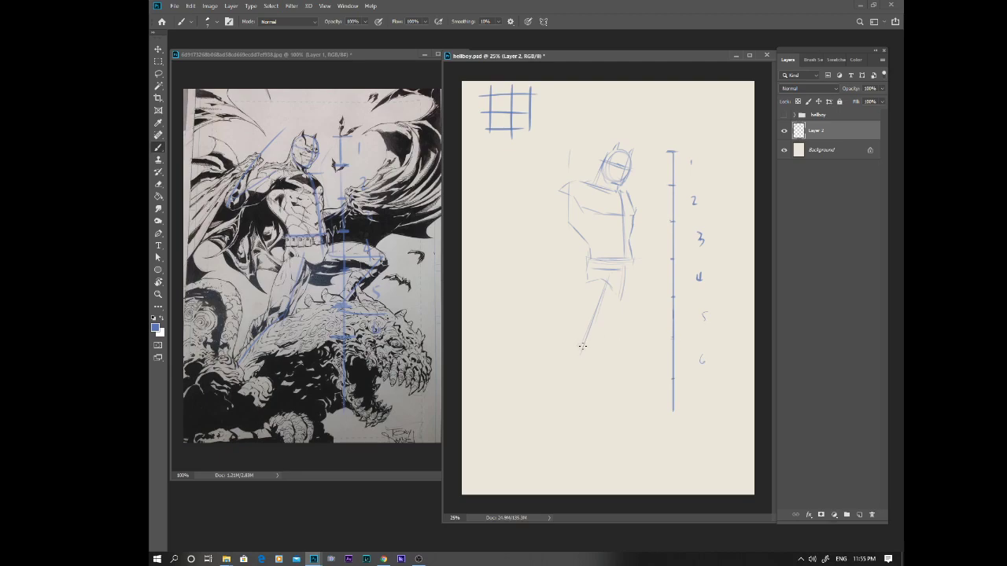
Sketch the rear leg with a rounded knee, the outer thigh contour and the shin tapering down to the foot
left_click_drag(584, 343, 581, 347)
left_click_drag(584, 284, 568, 348)
left_click_drag(543, 360, 534, 393)
left_click_drag(533, 410, 524, 425)
Sketch the raised front leg with a horizontal thigh reaching past the scale, the knee, the shin angled back and the foot
left_click_drag(680, 273, 700, 281)
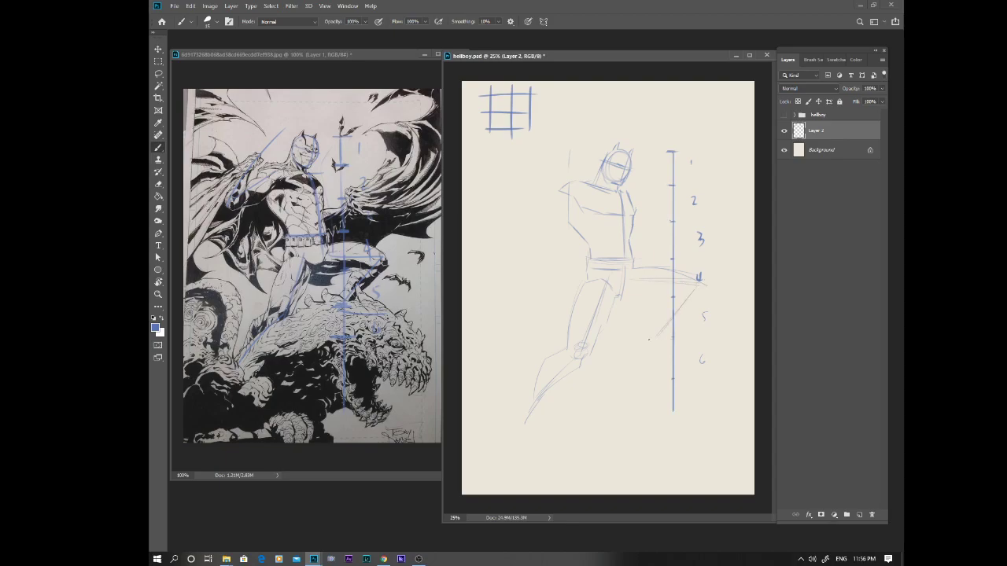
left_click_drag(626, 296, 657, 299)
left_click_drag(696, 297, 694, 299)
left_click_drag(659, 316, 648, 338)
left_click_drag(639, 350, 661, 349)
Sketch the raised arm bent at the elbow with its hand, and strengthen the torso's side contour below the armpit
left_click_drag(534, 203, 522, 226)
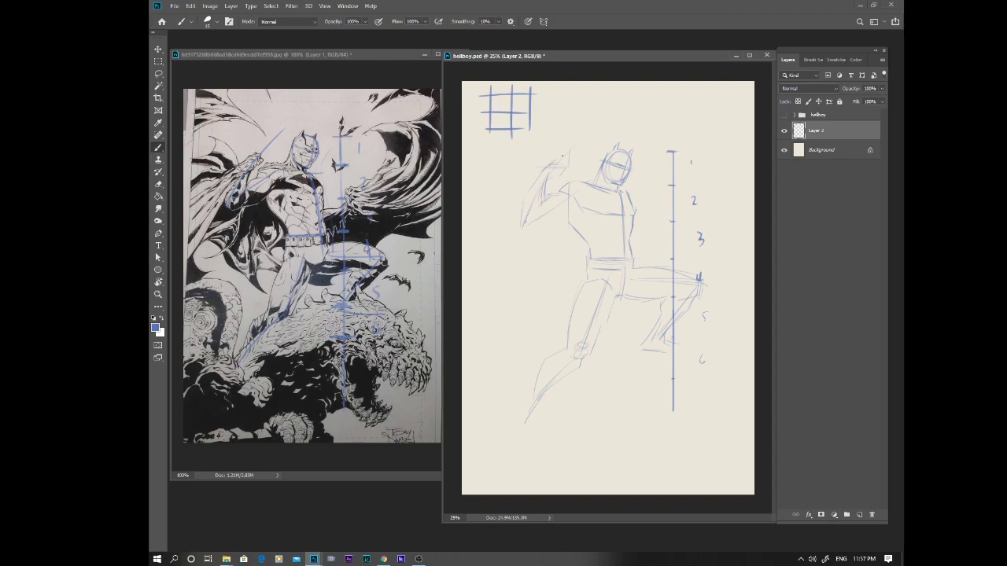
left_click_drag(561, 167, 560, 176)
left_click_drag(566, 211, 587, 248)
Sketch the other forearm and fist reaching to the scale, and strengthen the lower contour of the rear leg's shin
left_click_drag(638, 232, 651, 234)
mouse_move(676, 207)
left_mouse_down()
mouse_move(663, 237)
mouse_move(678, 229)
left_mouse_up()
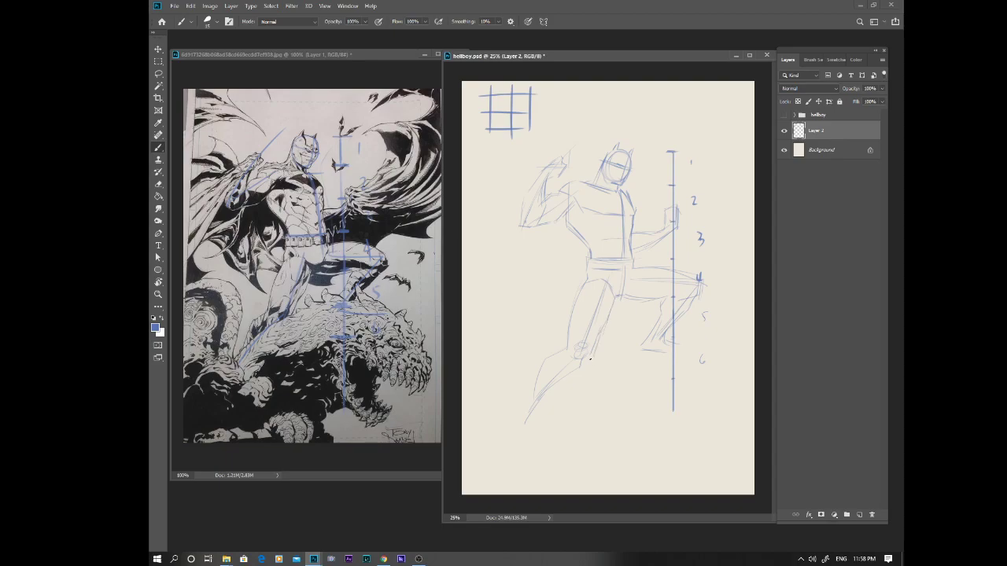
mouse_move(586, 358)
left_mouse_down()
mouse_move(534, 403)
mouse_move(567, 374)
mouse_move(567, 345)
mouse_move(531, 407)
left_mouse_up()
Sketch the cape flowing from the raised arm down to the page edge, with its scalloped hem beside the rear thigh
mouse_move(541, 157)
left_mouse_down()
mouse_move(511, 137)
mouse_move(478, 170)
left_mouse_up()
left_click_drag(535, 194, 461, 315)
left_click_drag(561, 325, 500, 258)
left_click_drag(561, 321, 551, 295)
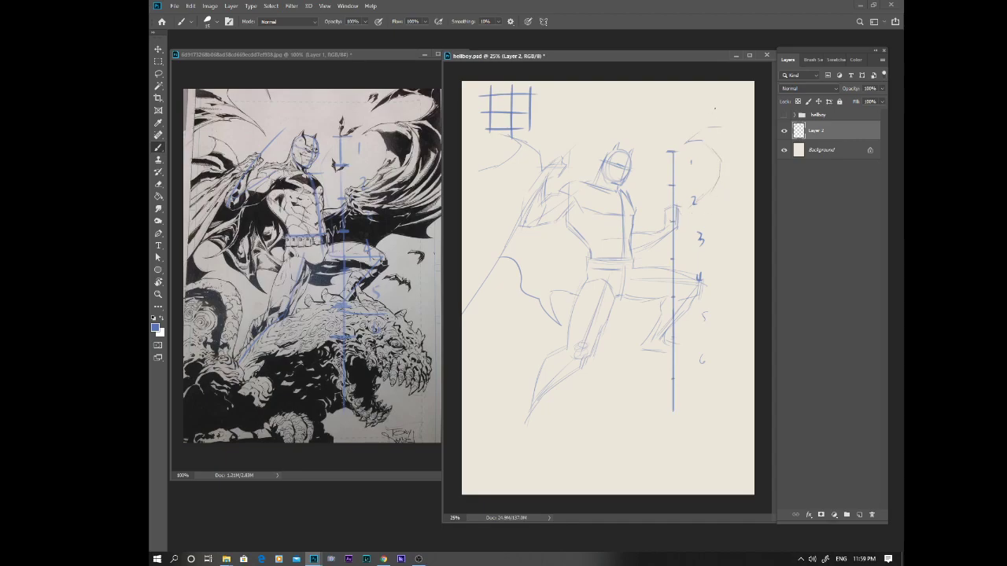
Sketch the sweeping cape curves across the upper part of the page and the long contour beside the rear shin
mouse_move(738, 88)
left_mouse_down()
mouse_move(715, 107)
mouse_move(750, 103)
mouse_move(740, 121)
mouse_move(714, 128)
mouse_move(748, 126)
left_mouse_up()
mouse_move(575, 135)
left_mouse_down()
mouse_move(506, 100)
mouse_move(482, 110)
mouse_move(494, 116)
left_mouse_up()
key("e")
key("b")
left_click_drag(574, 135, 550, 113)
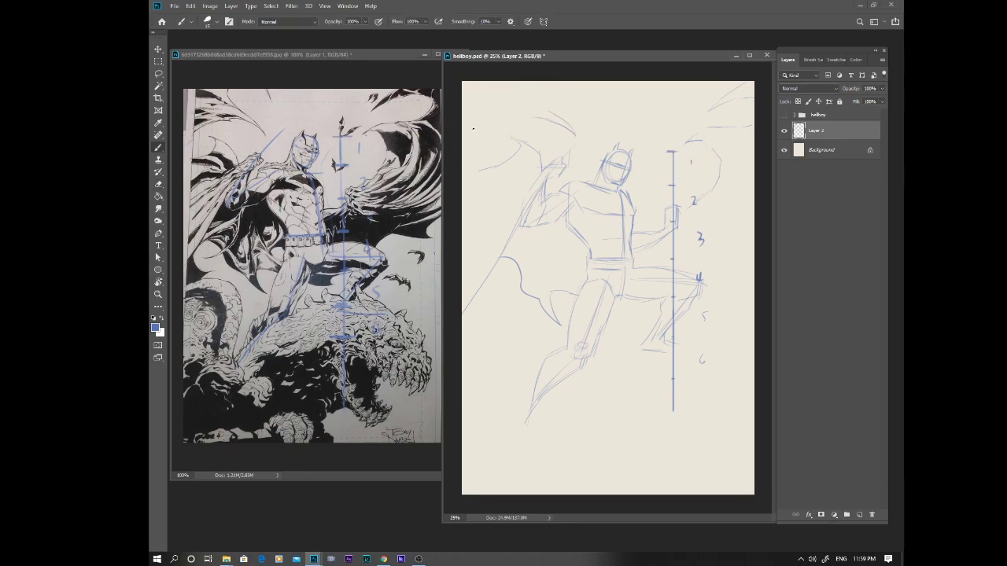
left_click_drag(498, 124, 539, 116)
left_click_drag(529, 320, 516, 425)
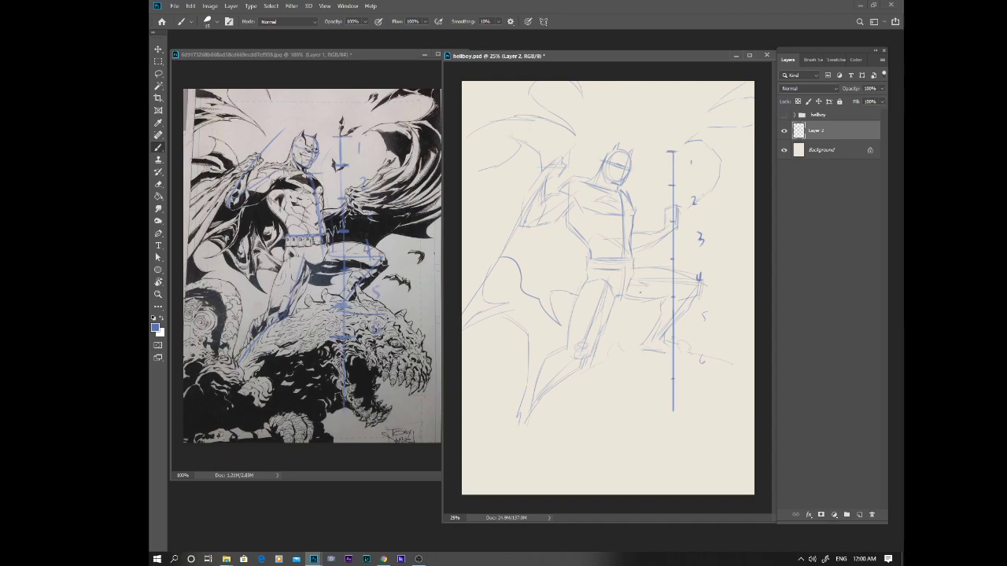
Lasso shadow shapes under the raised upper arm and across the chest, and fill them with blue using the brush
left_click(158, 73)
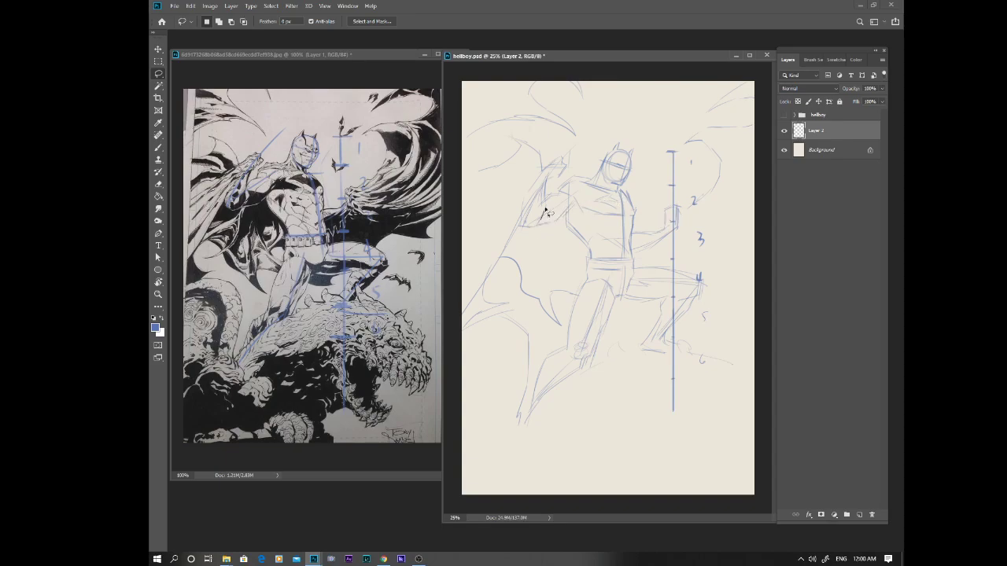
mouse_move(545, 206)
left_mouse_down()
mouse_move(559, 212)
mouse_move(576, 197)
mouse_move(602, 209)
mouse_move(583, 218)
mouse_move(589, 209)
left_mouse_up()
key("ctrl+d")
left_click(546, 211)
mouse_move(582, 201)
left_mouse_down()
mouse_move(600, 217)
mouse_move(540, 229)
mouse_move(574, 206)
mouse_move(550, 220)
left_mouse_up()
key("b")
key("l")
mouse_move(629, 240)
left_mouse_down()
mouse_move(598, 295)
mouse_move(630, 240)
left_mouse_up()
key("ctrl+d")
left_click_drag(550, 224, 590, 243)
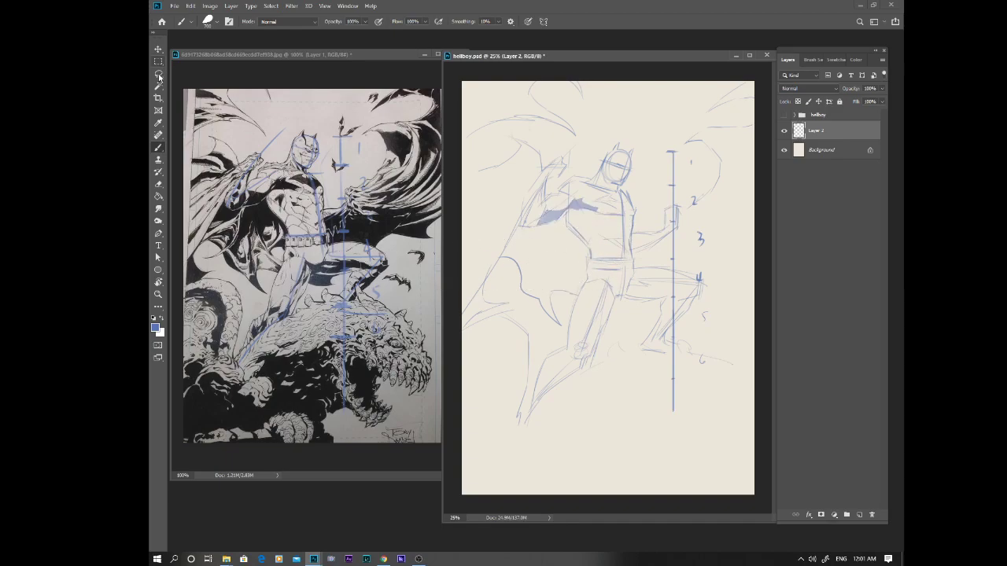
Lasso and fill the jagged shadow shapes at the raised arm's elbow and along its forearm
left_click(159, 75)
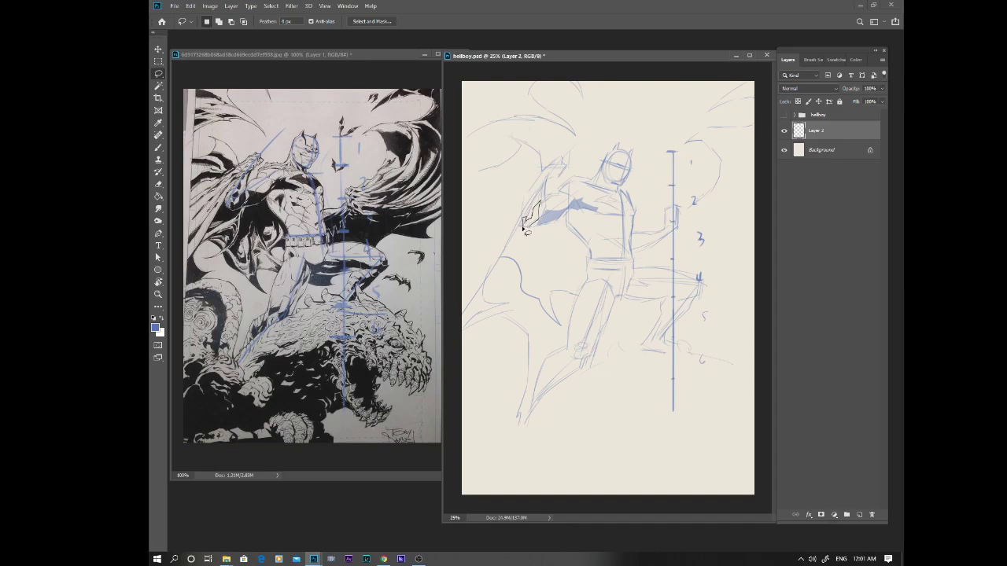
key("b")
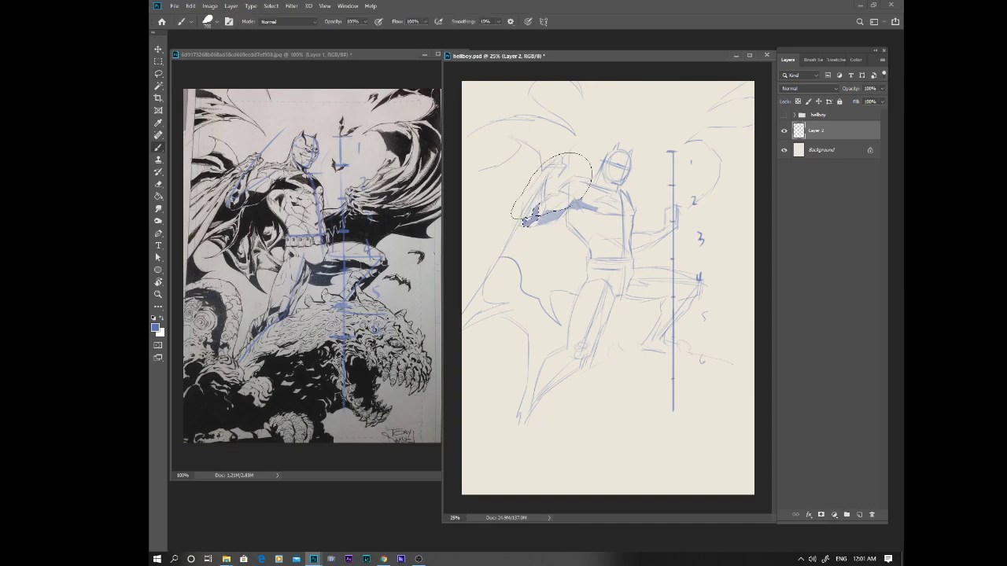
key("ctrl+d")
left_click(159, 74)
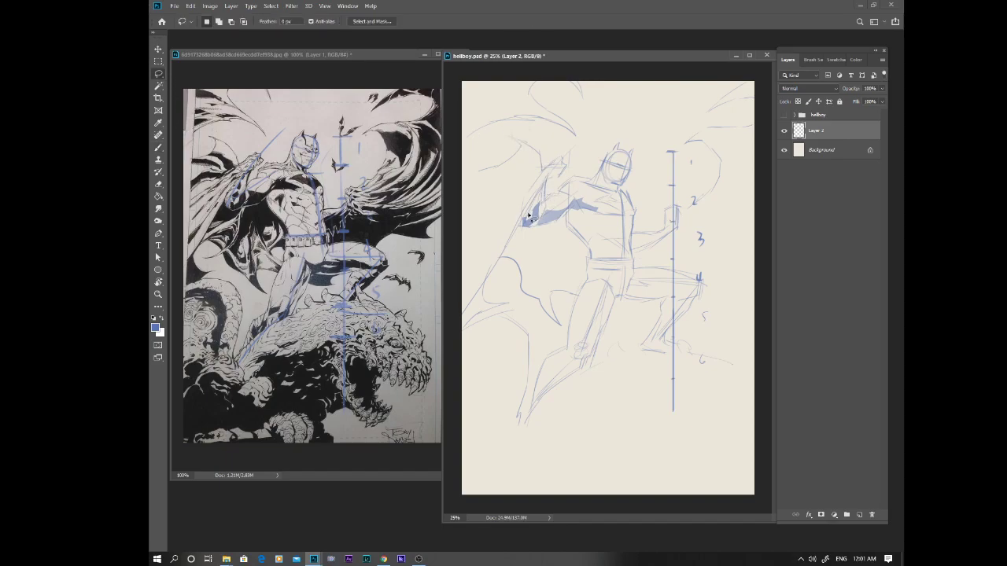
key("shift")
key("b")
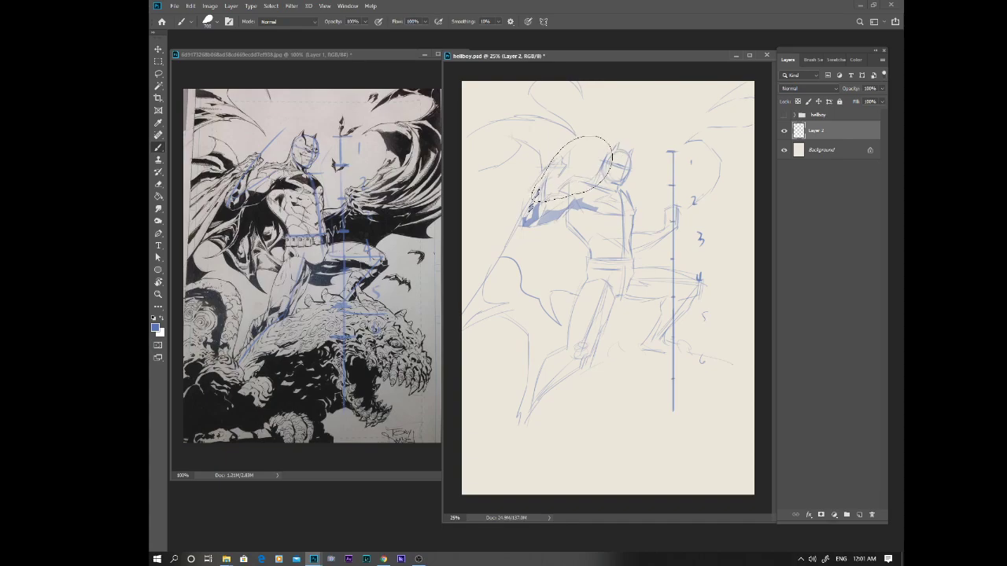
Lasso a spiky shadow shape along the underside of the lowered forearm, fill it with blue and clear the selection
left_click(159, 75)
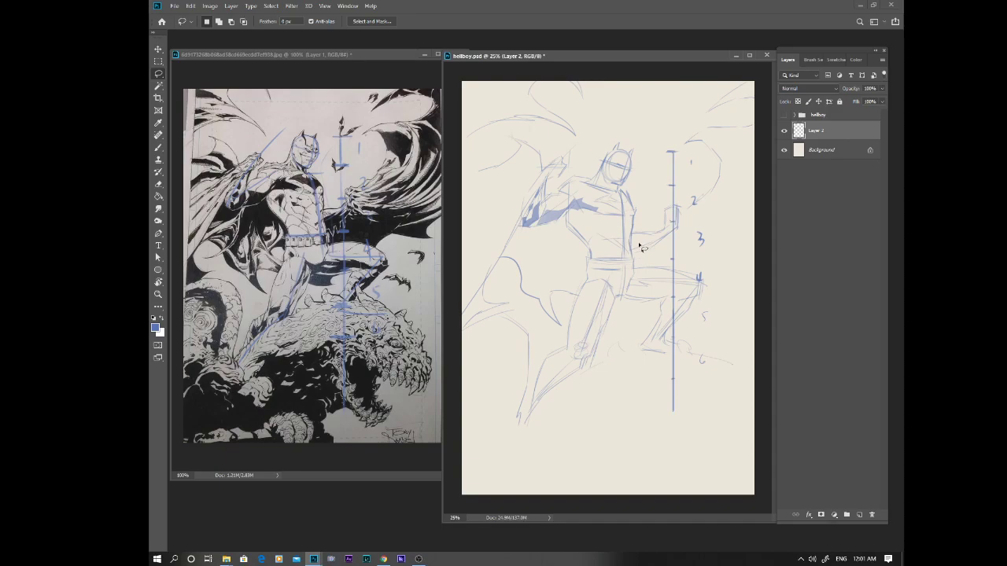
mouse_move(640, 241)
left_mouse_down()
mouse_move(658, 242)
mouse_move(648, 250)
mouse_move(668, 236)
mouse_move(660, 249)
left_mouse_up()
left_click_drag(656, 247, 657, 252)
left_click_drag(657, 248, 648, 252)
mouse_move(648, 253)
left_mouse_down()
mouse_move(735, 200)
mouse_move(665, 253)
left_mouse_up()
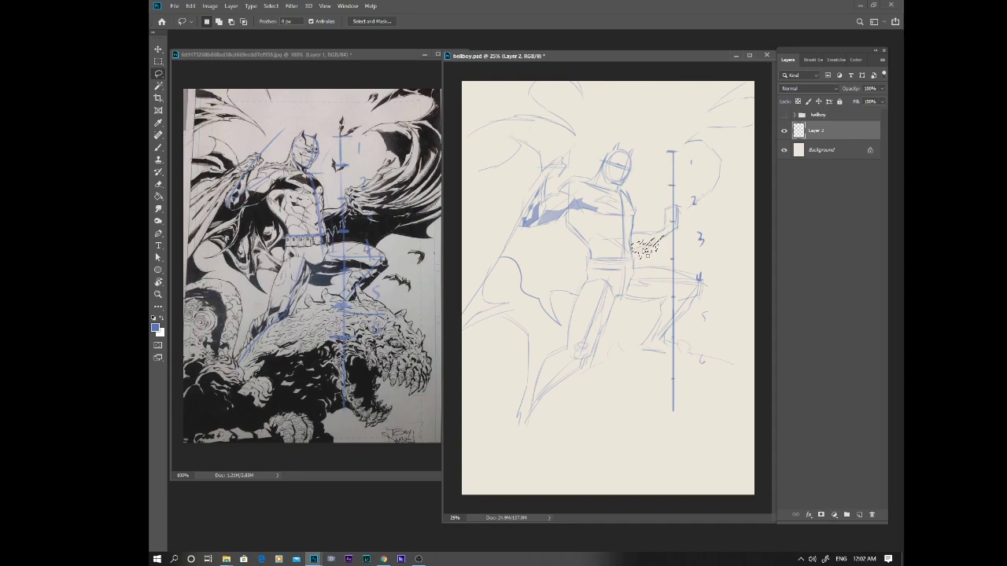
key("b")
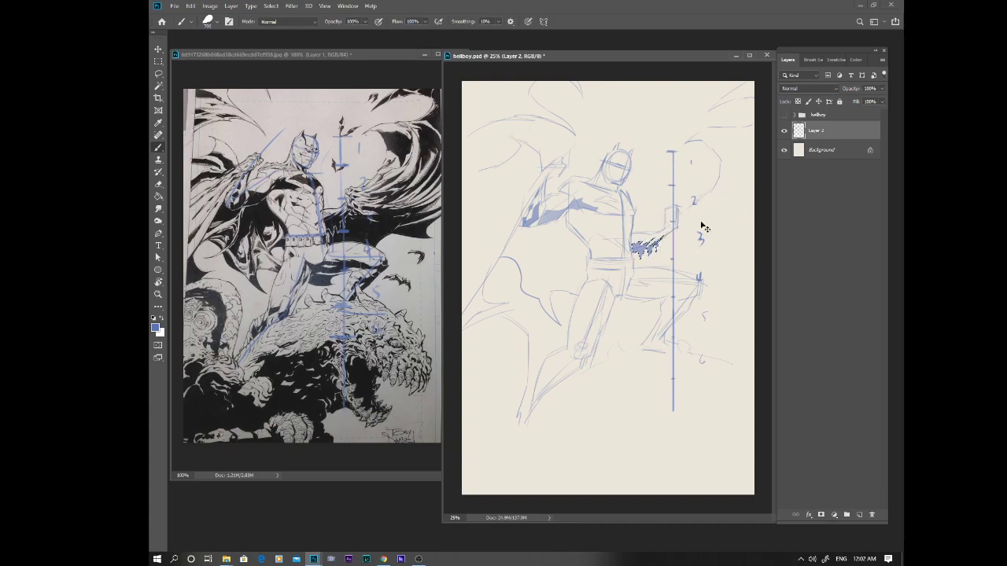
left_click_drag(692, 363, 659, 389)
key("ctrl+d")
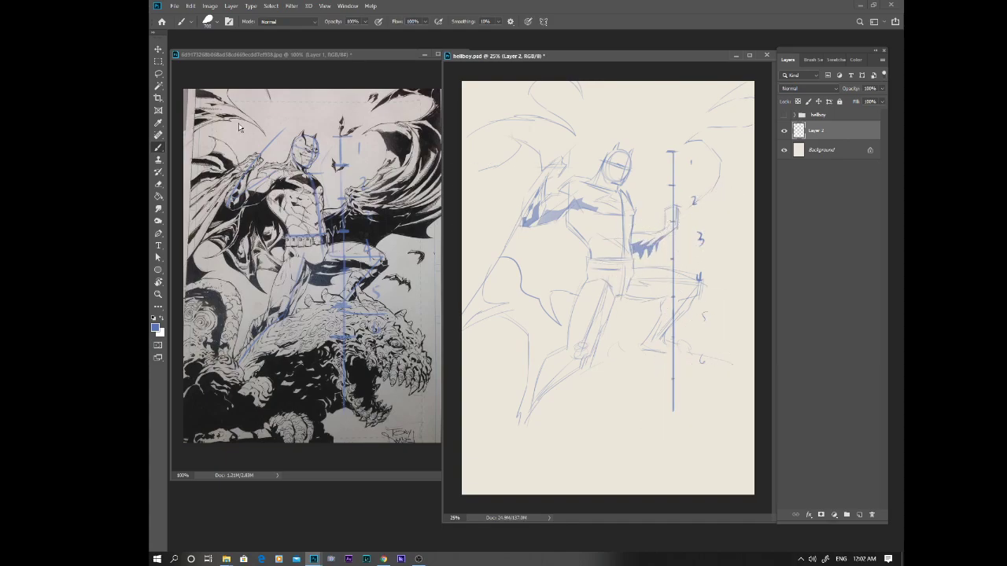
Lasso and fill the shadows under the raised thigh, down the inner rear thigh and at the rear knee
key("l")
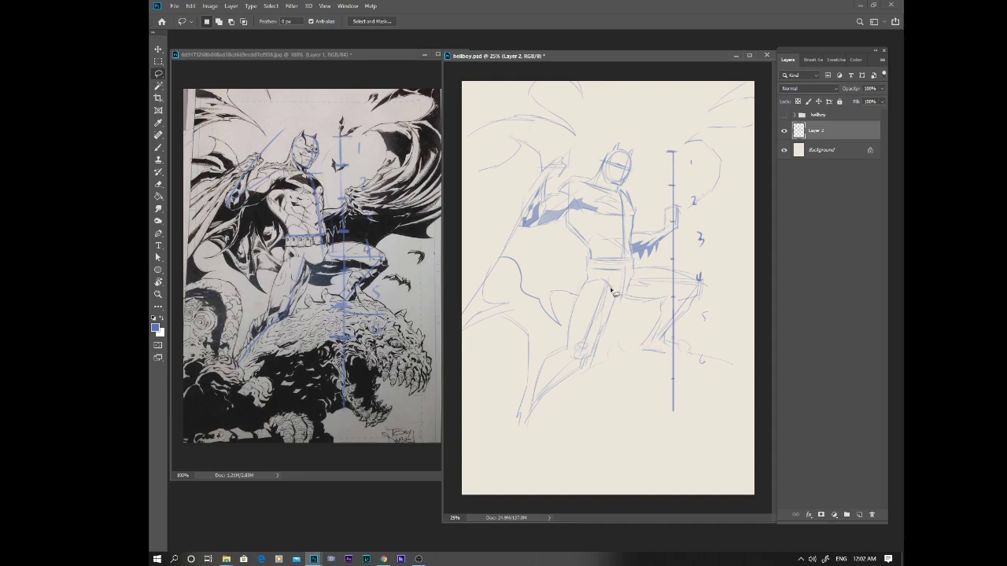
mouse_move(612, 289)
left_mouse_down()
mouse_move(591, 337)
mouse_move(609, 304)
mouse_move(607, 321)
mouse_move(615, 314)
mouse_move(615, 293)
mouse_move(619, 307)
mouse_move(690, 291)
mouse_move(610, 291)
left_mouse_up()
key("b")
left_click_drag(600, 325, 744, 314)
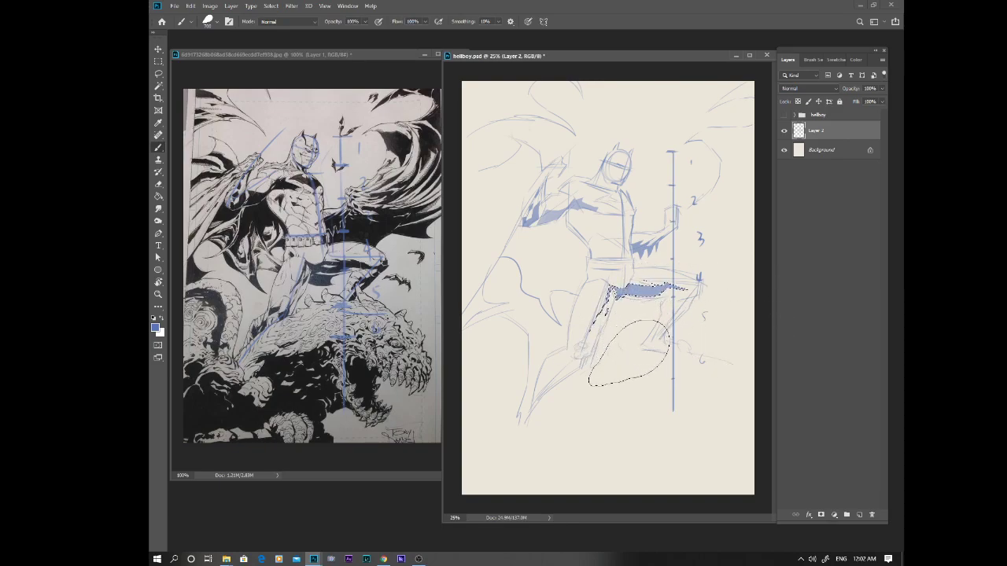
key("ctrl+d")
key("l")
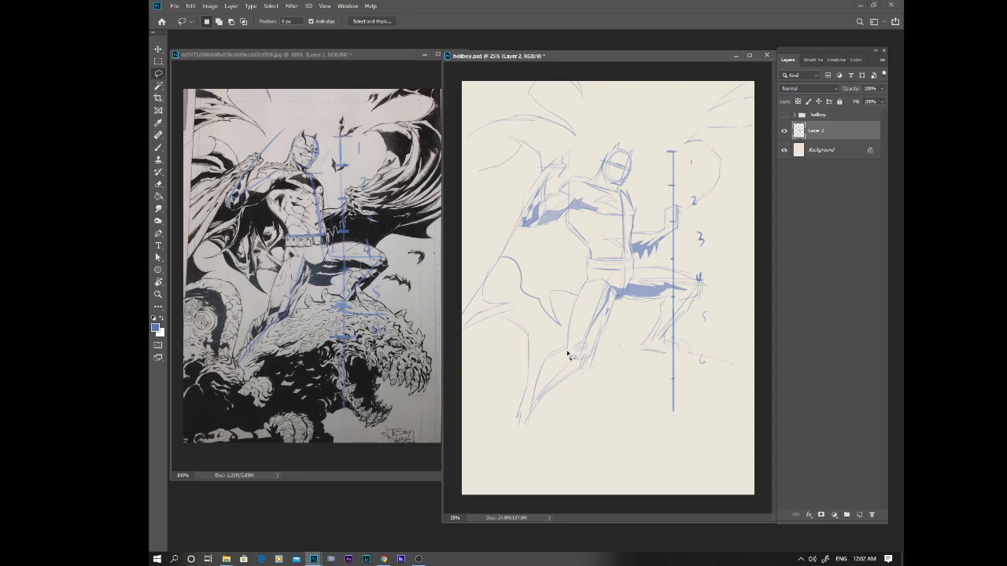
key("b")
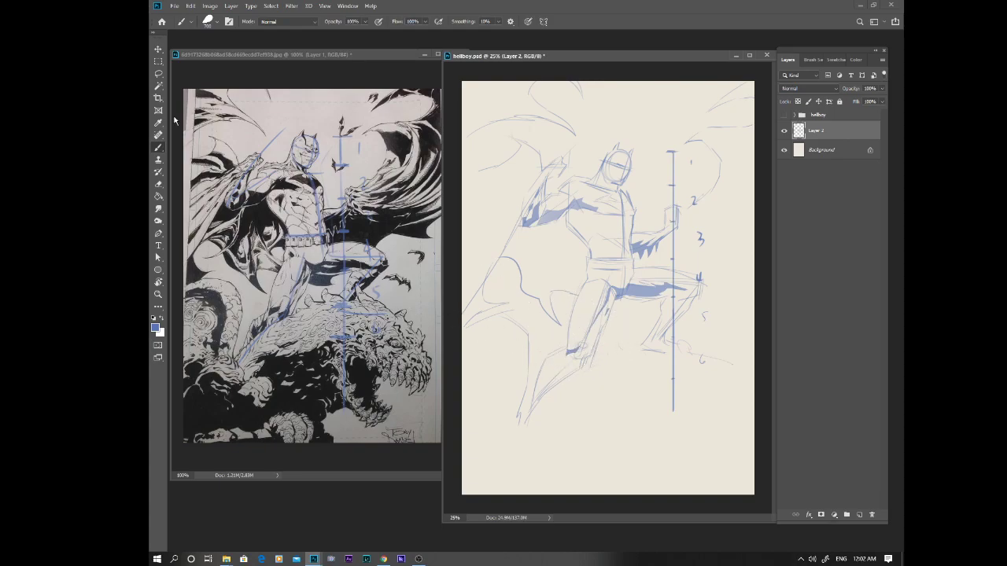
Try filling a lassoed spiky creature silhouette beneath the figure's feet with blue, covering the lower part of the page
left_click(158, 73)
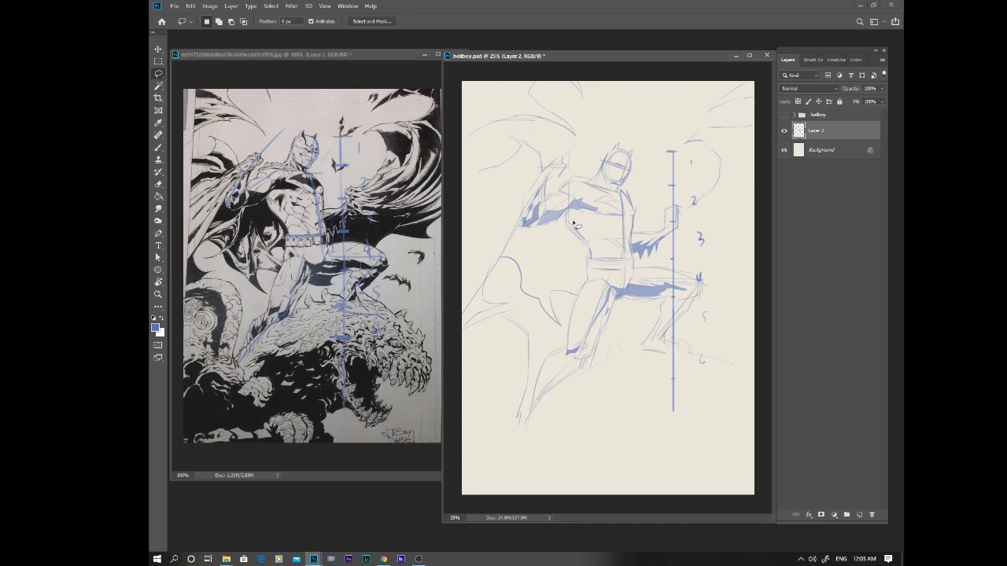
mouse_move(564, 214)
left_mouse_down()
mouse_move(589, 251)
mouse_move(567, 216)
mouse_move(591, 254)
mouse_move(583, 287)
mouse_move(566, 279)
mouse_move(581, 297)
mouse_move(551, 292)
mouse_move(570, 330)
mouse_move(513, 251)
left_mouse_up()
left_click_drag(520, 422, 606, 355)
mouse_move(609, 356)
left_mouse_down()
mouse_move(637, 352)
mouse_move(643, 336)
mouse_move(647, 347)
mouse_move(678, 354)
mouse_move(684, 335)
mouse_move(688, 349)
mouse_move(716, 354)
mouse_move(747, 382)
mouse_move(745, 502)
mouse_move(554, 511)
mouse_move(444, 498)
mouse_move(474, 424)
mouse_move(519, 419)
left_mouse_up()
key("b")
mouse_move(764, 405)
left_mouse_down()
mouse_move(738, 403)
mouse_move(621, 370)
mouse_move(497, 434)
mouse_move(564, 457)
mouse_move(793, 473)
mouse_move(713, 495)
left_mouse_up()
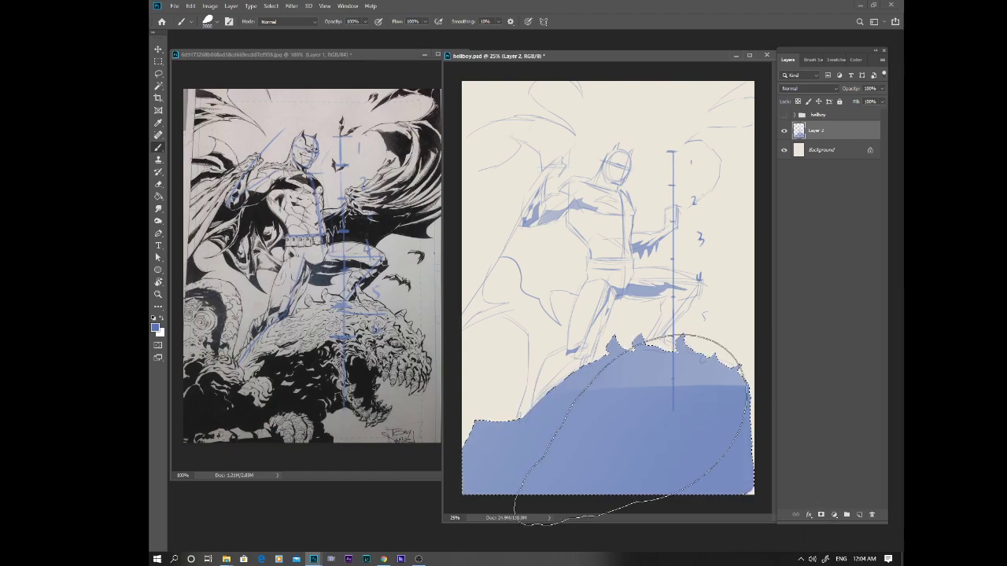
mouse_move(692, 293)
left_mouse_down()
mouse_move(570, 480)
mouse_move(511, 468)
mouse_move(685, 291)
left_mouse_up()
Undo the blue silhouette fill beneath the figure and clear the selection
key("ctrl+d")
key("l")
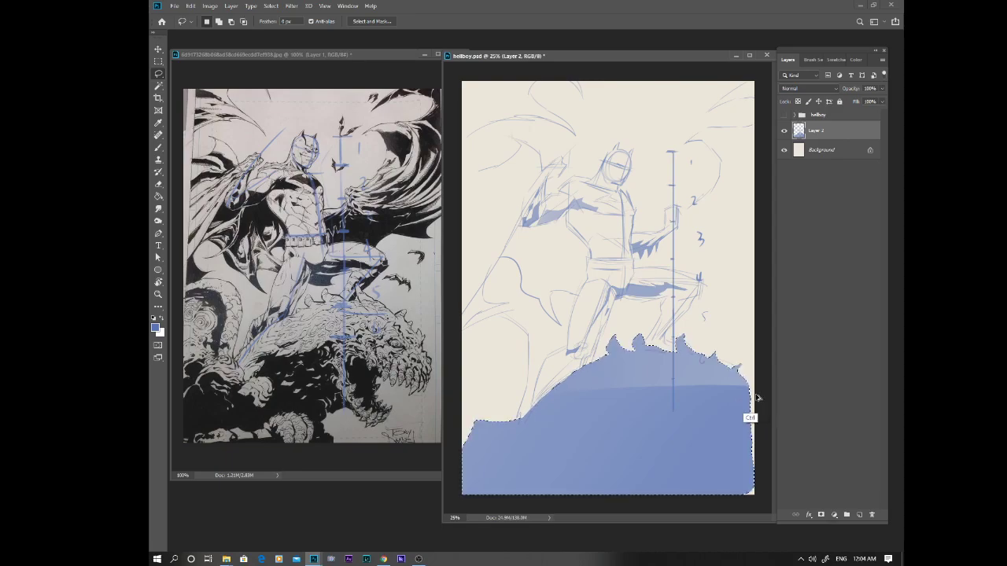
key("ctrl+x")
key("ctrl+d")
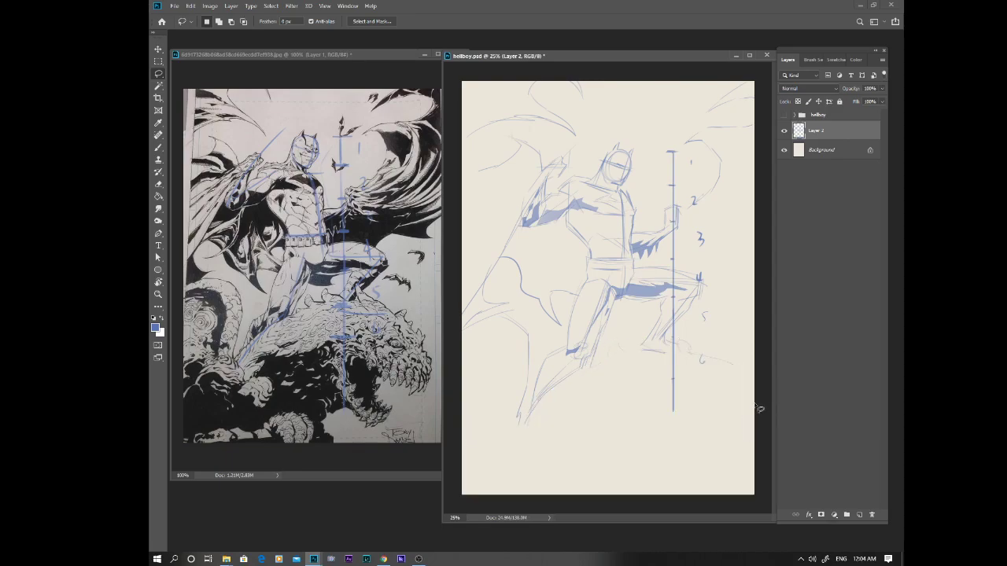